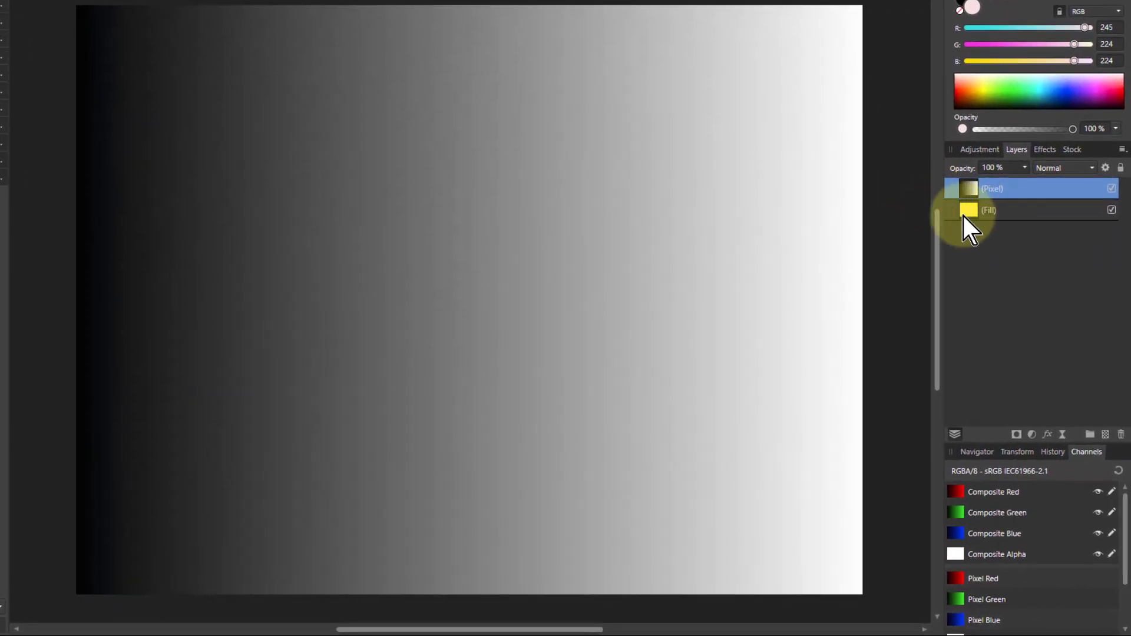
- Hide the gradient pixel layer briefly to view the fill layer beneath it, and show it again
click(1112, 189)
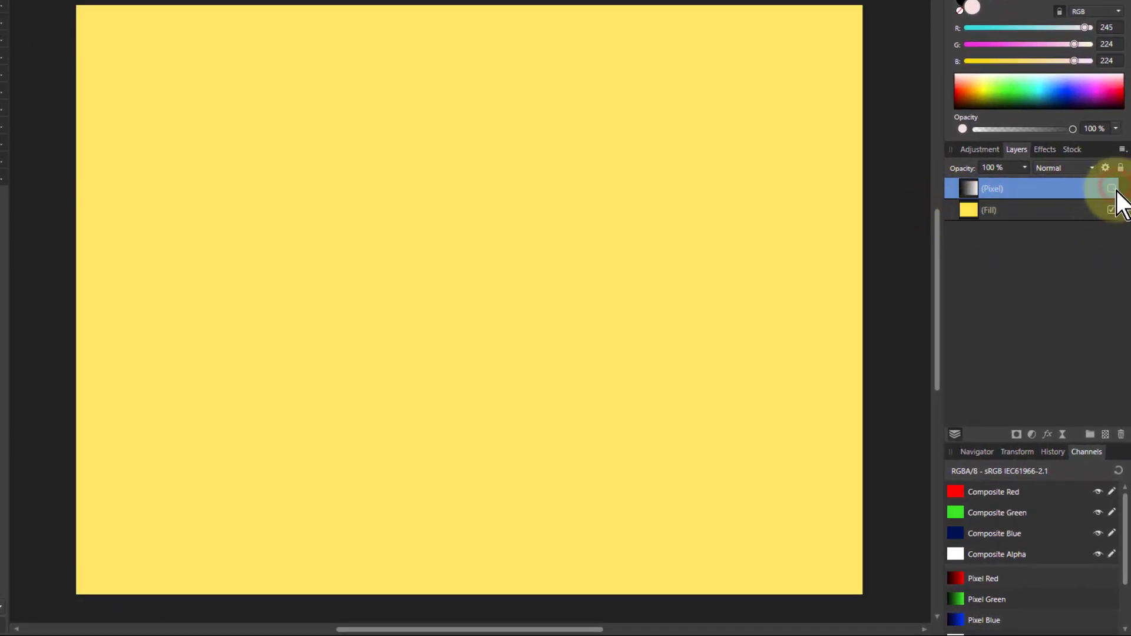
click(1112, 189)
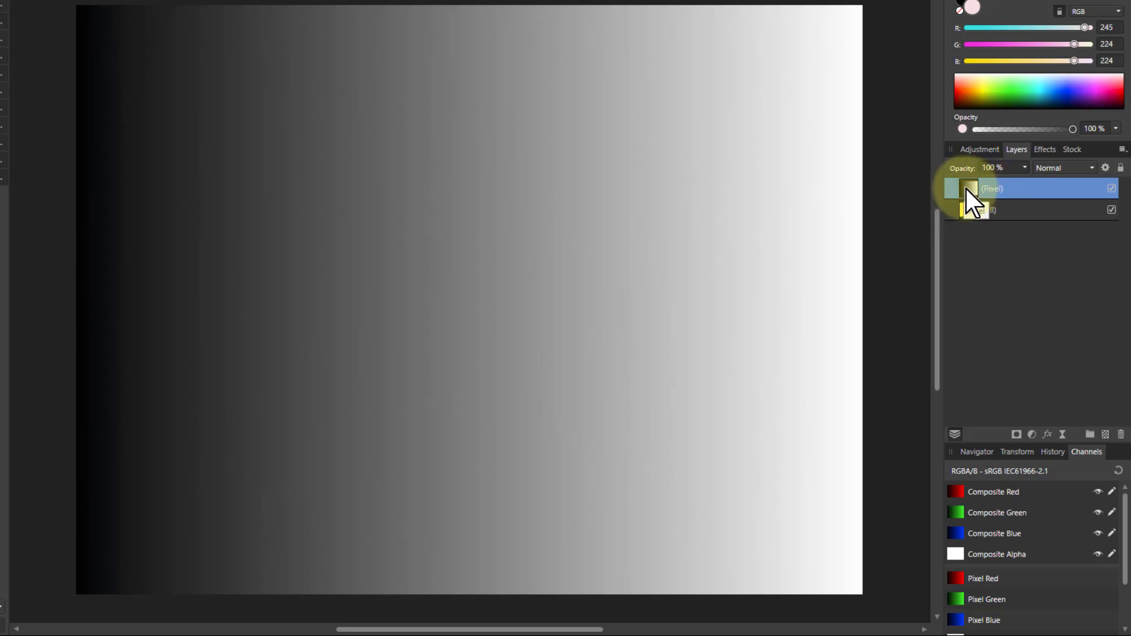
- In the gradient layer's blend options, shape the source range with 0% output at both ends and full output across the midtones from about 30% input
click(1106, 168)
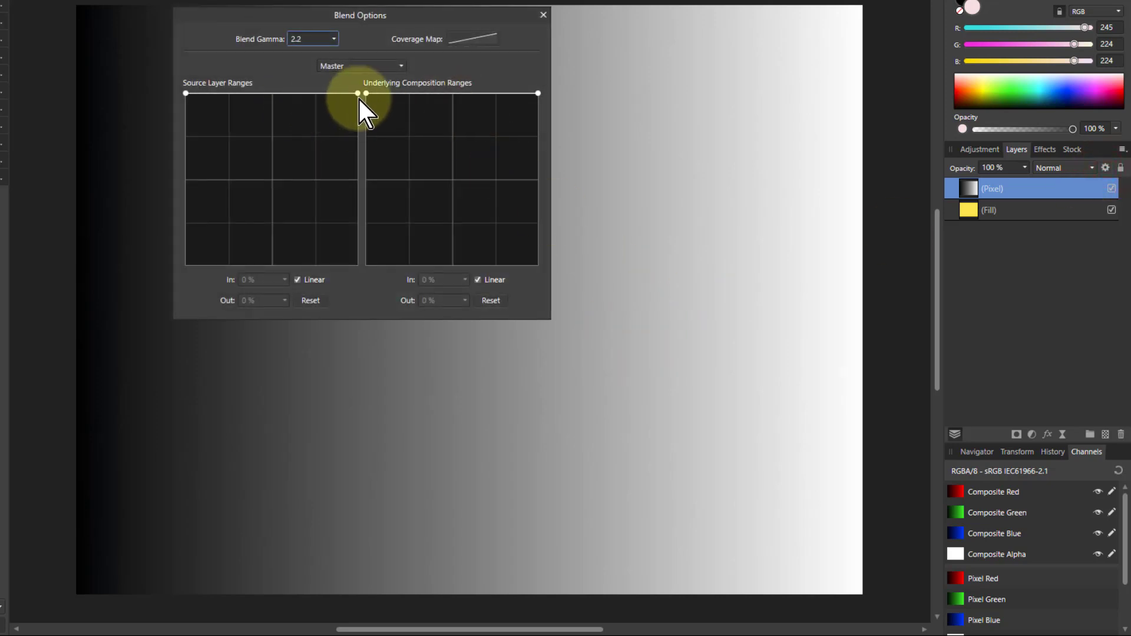
click(358, 94)
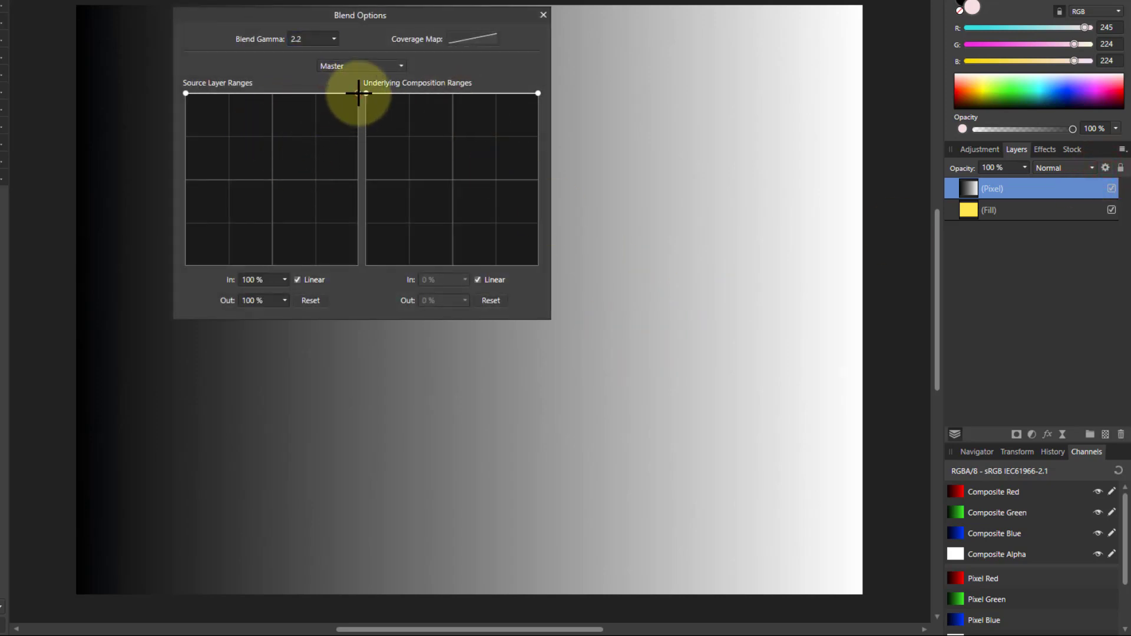
drag(359, 93, 376, 277)
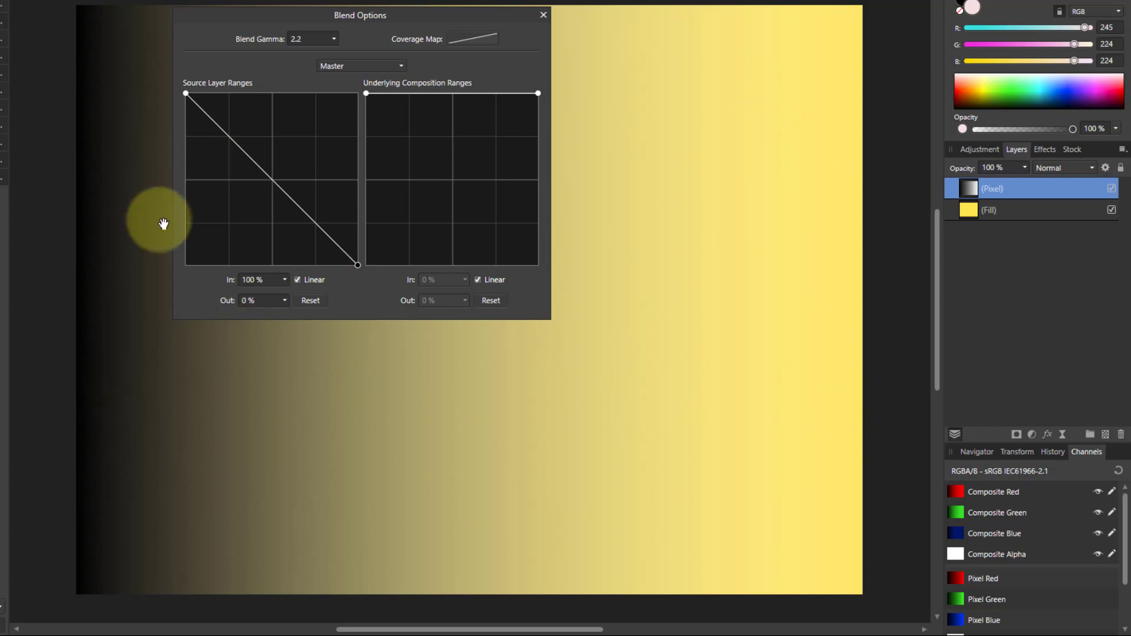
drag(296, 186, 298, 93)
click(238, 100)
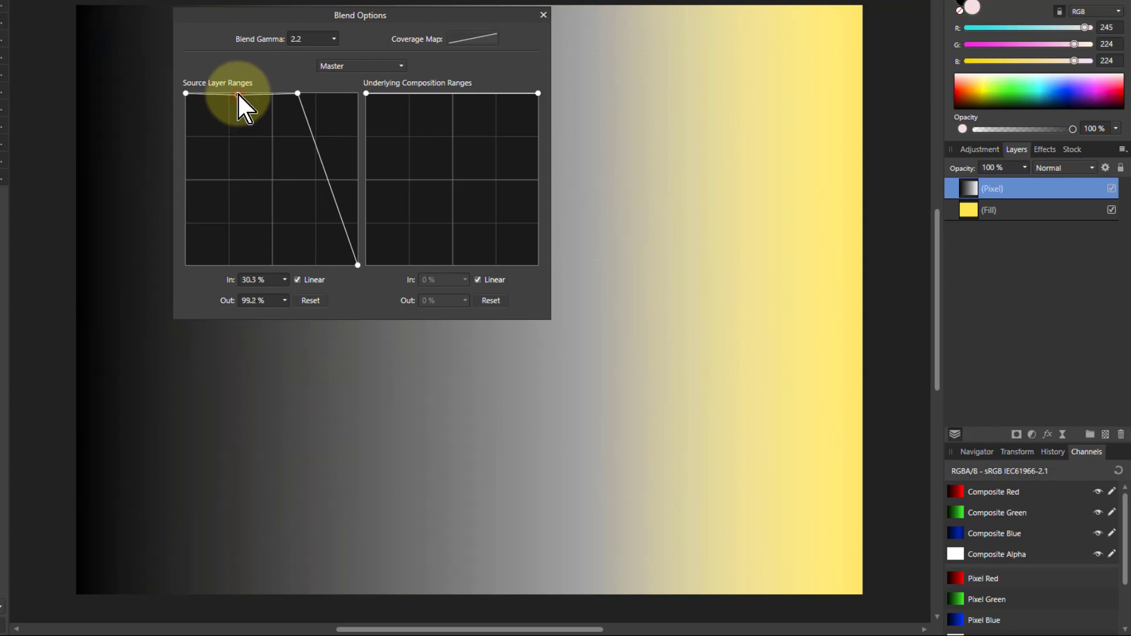
drag(186, 93, 181, 263)
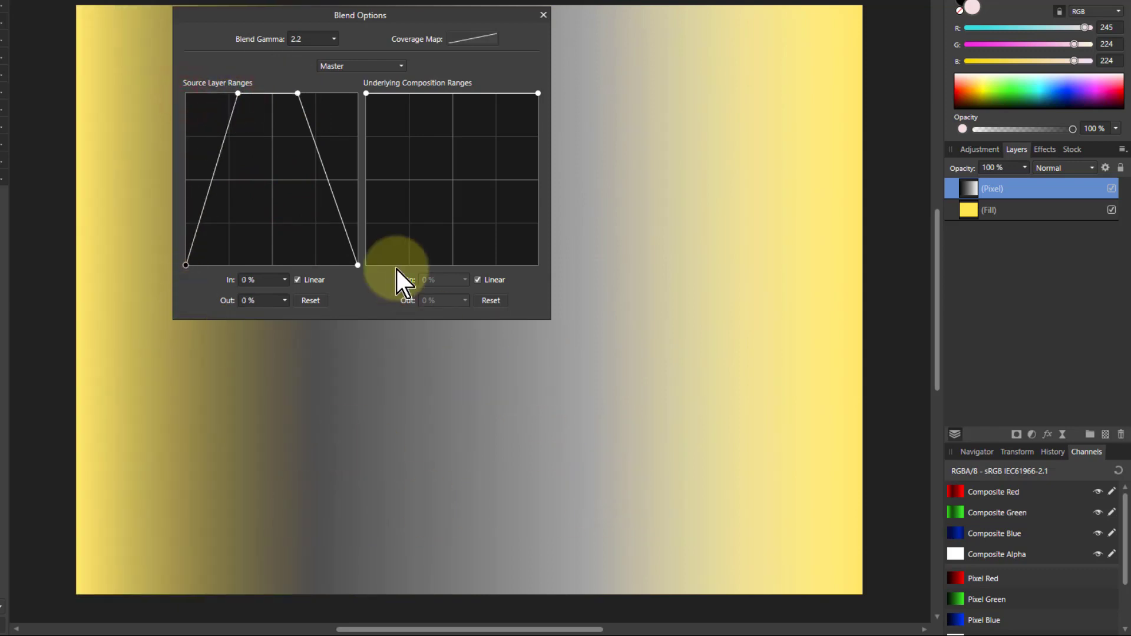
- Narrow the source blend range: zero output at 82.4% and 12.5% input, and the lighter full-output point at 59% input
drag(358, 264, 327, 266)
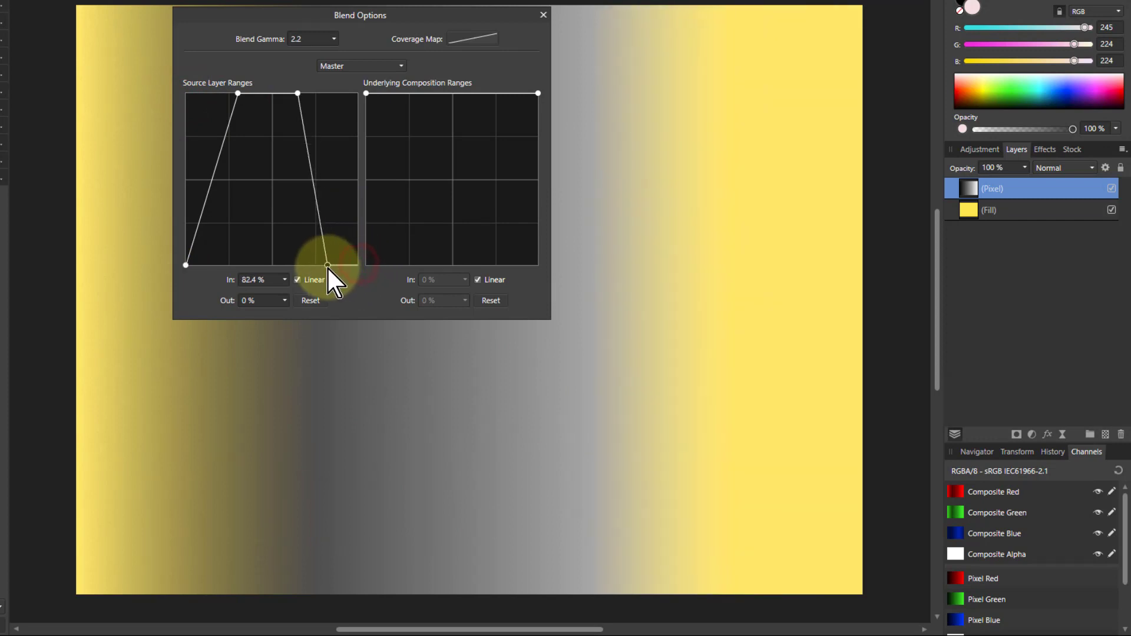
click(297, 94)
drag(298, 93, 287, 93)
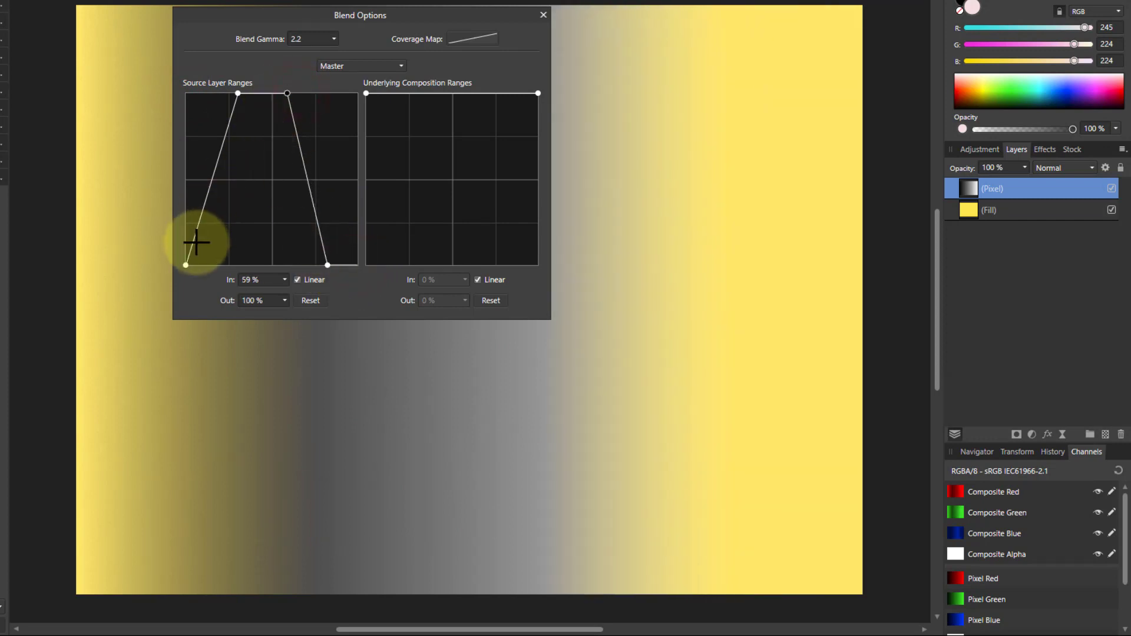
drag(185, 265, 207, 265)
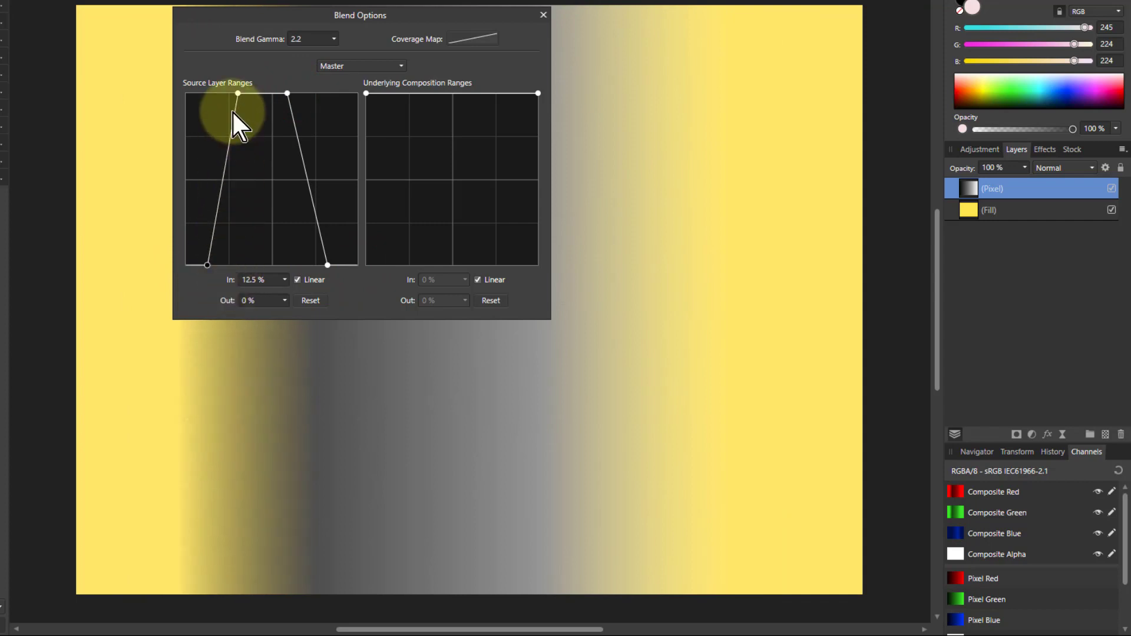
- Add shaping nodes near the corners of both source range slopes and turn off Linear to make the transitions curved
drag(232, 112, 229, 106)
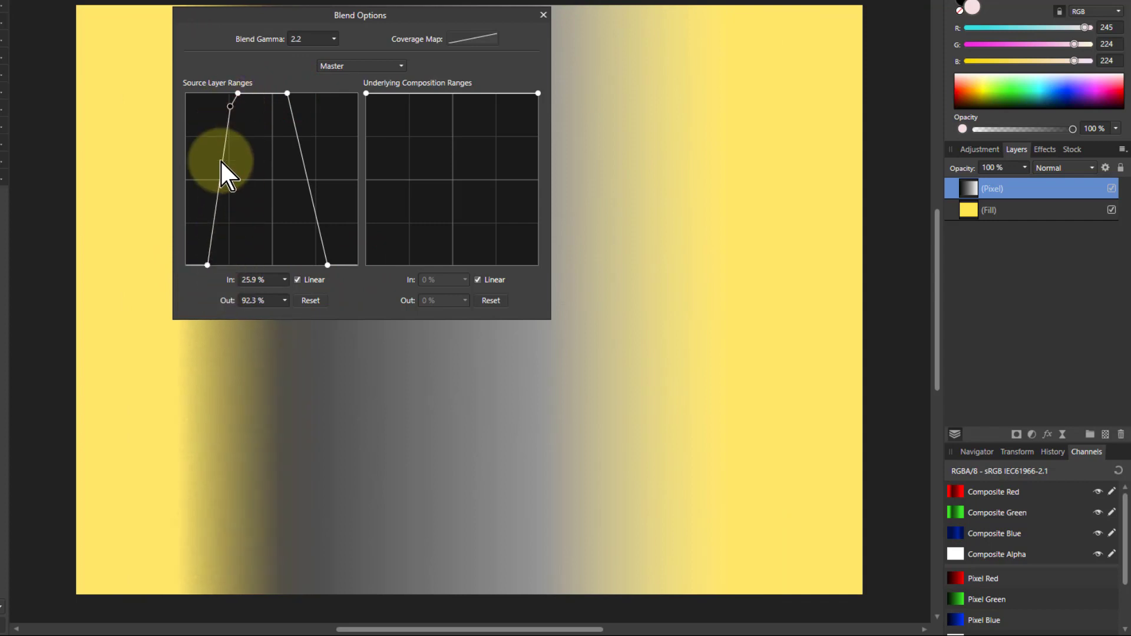
drag(222, 162, 214, 256)
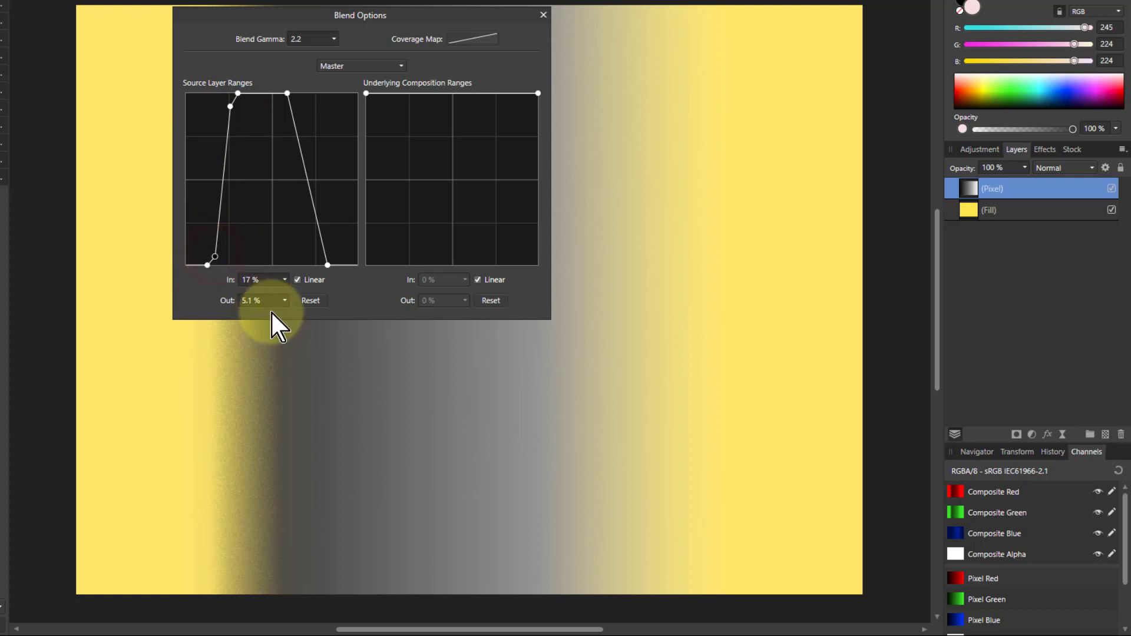
click(298, 280)
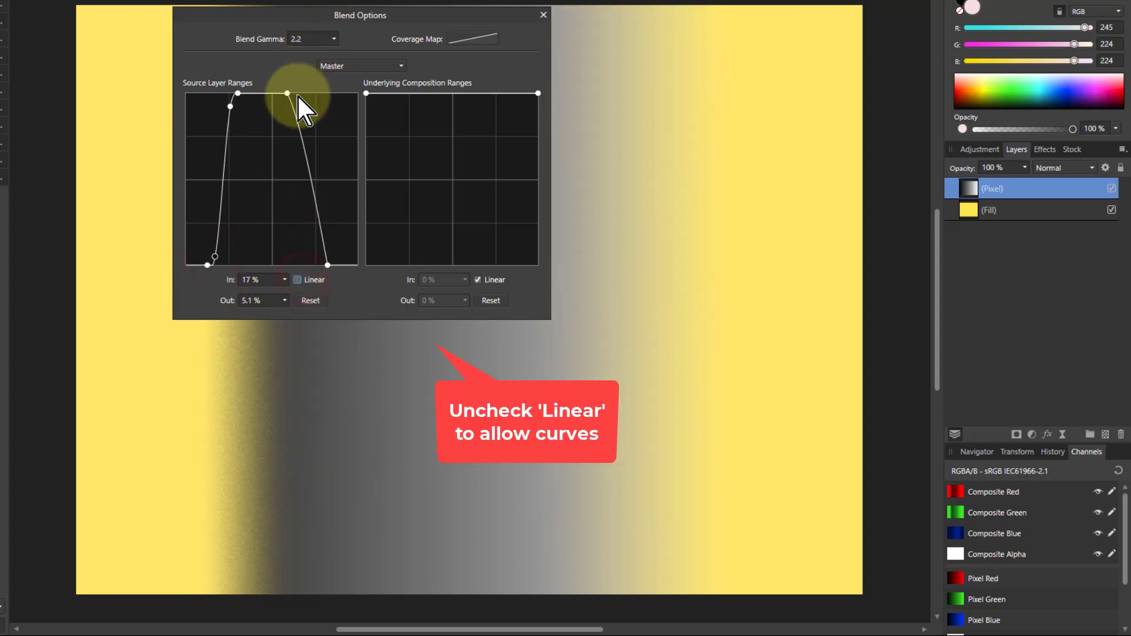
drag(292, 109, 296, 104)
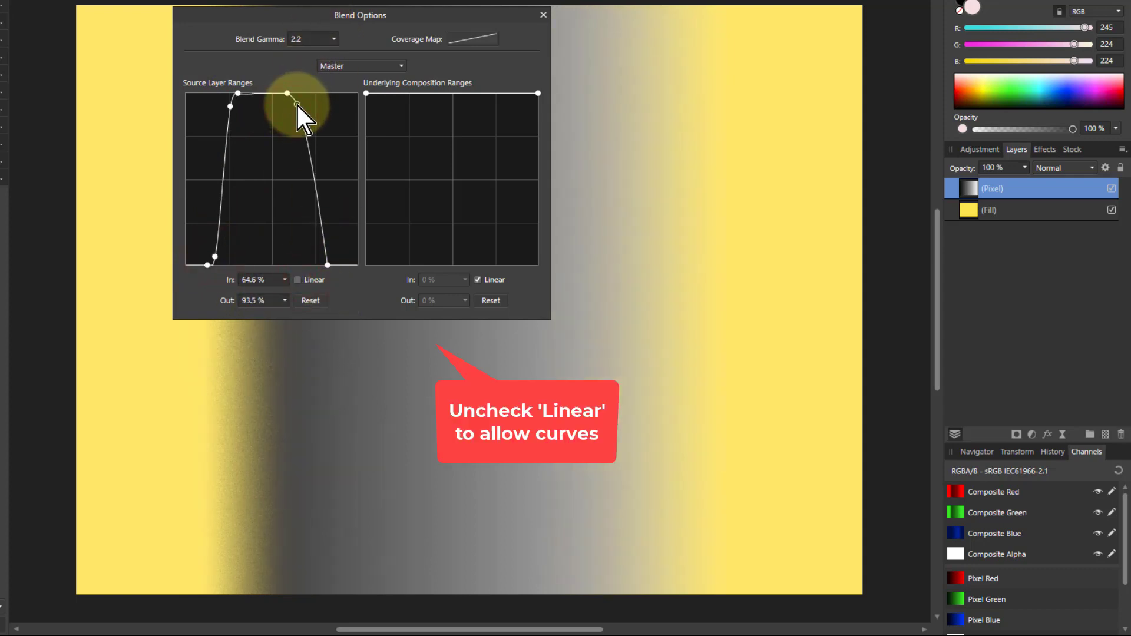
drag(324, 249, 317, 251)
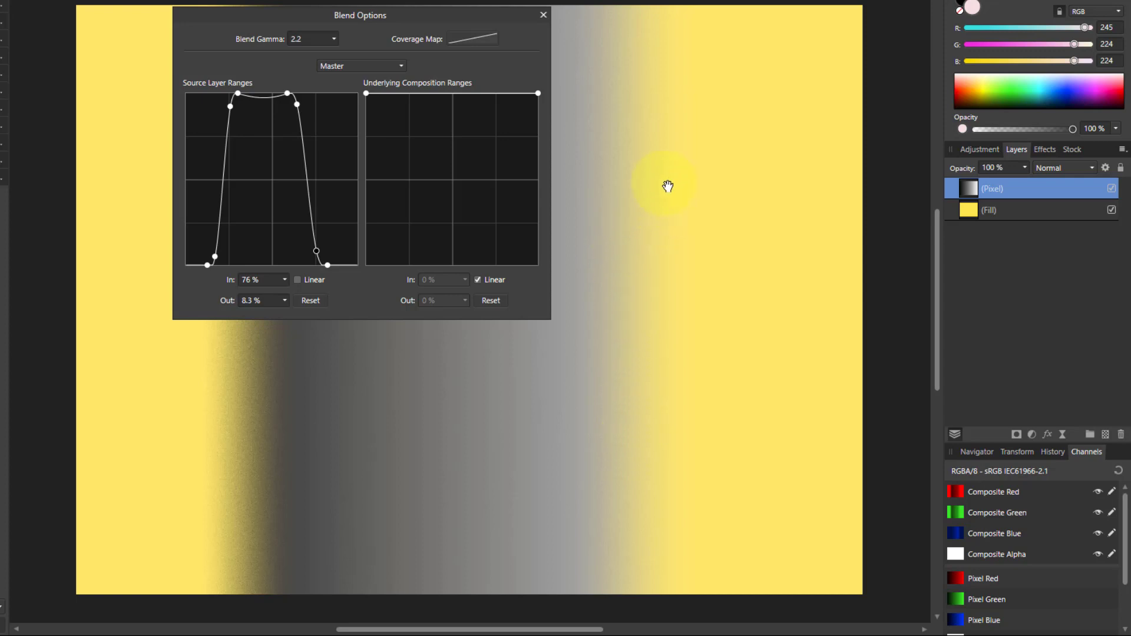
- Reset the source layer range and close the gradient layer's blend options
click(310, 300)
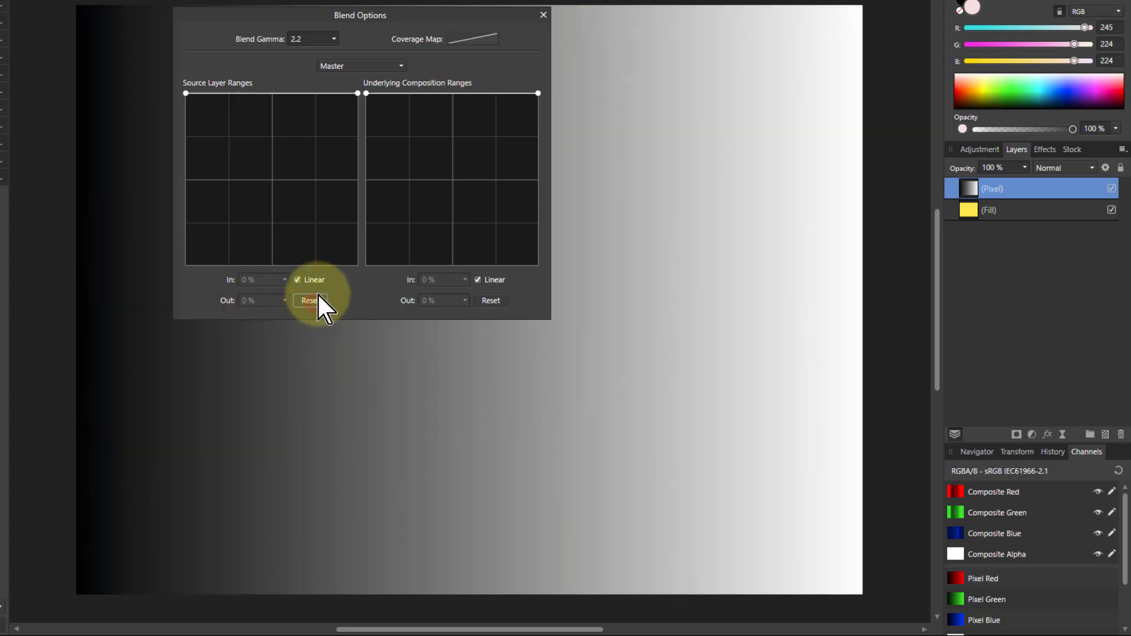
click(542, 14)
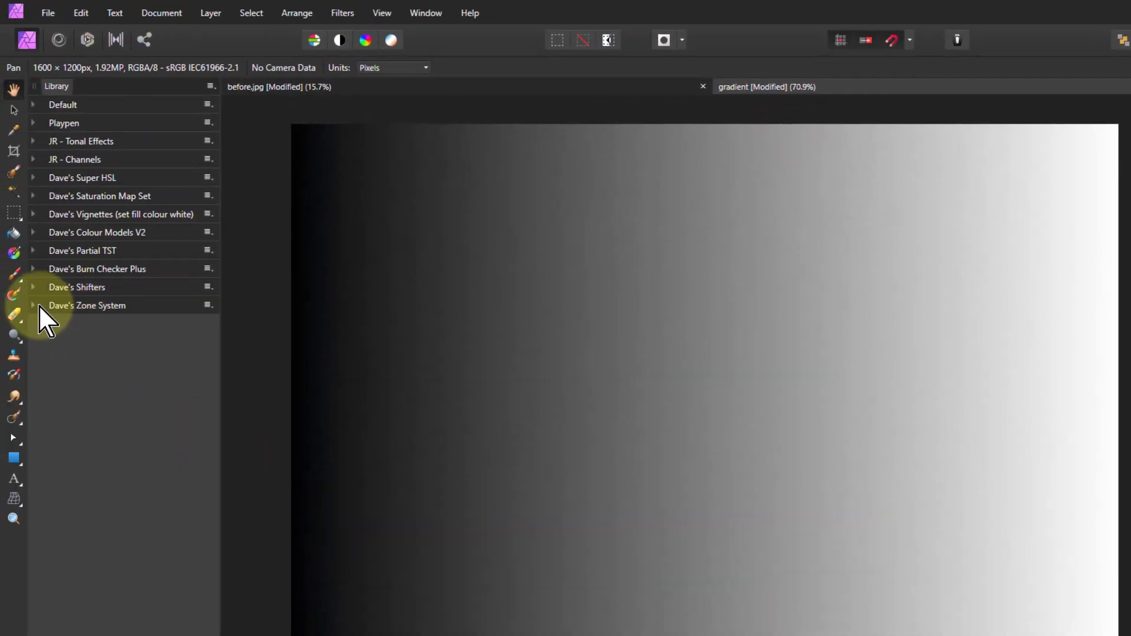
- Run the Select Zone Range macro from the Dave's Zone System category and hide the original gradient layer
click(32, 305)
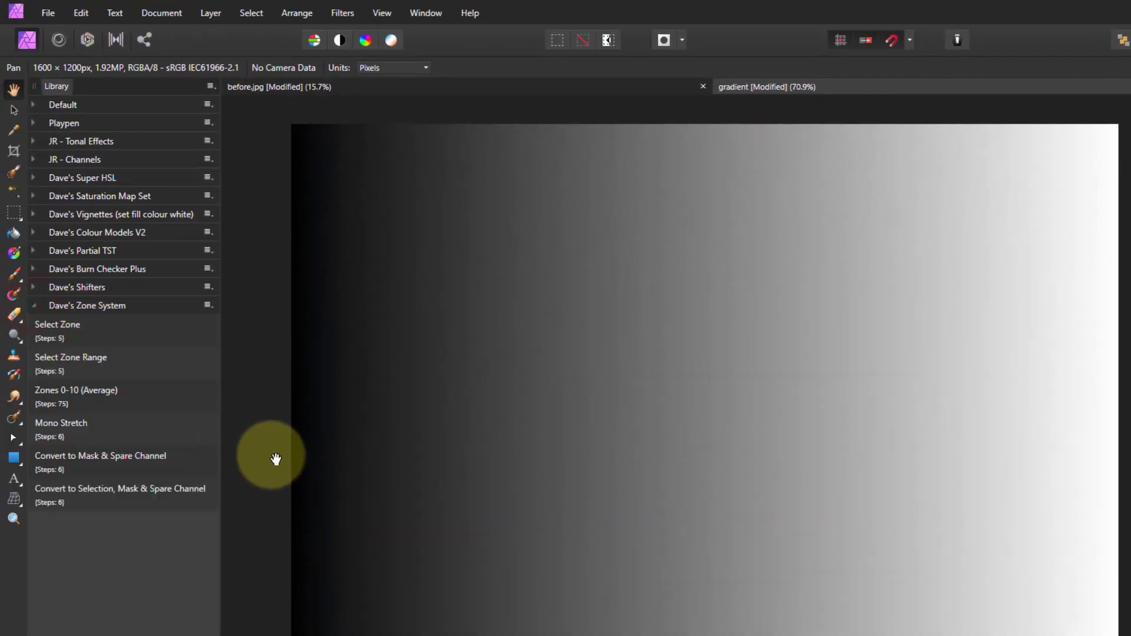
click(71, 365)
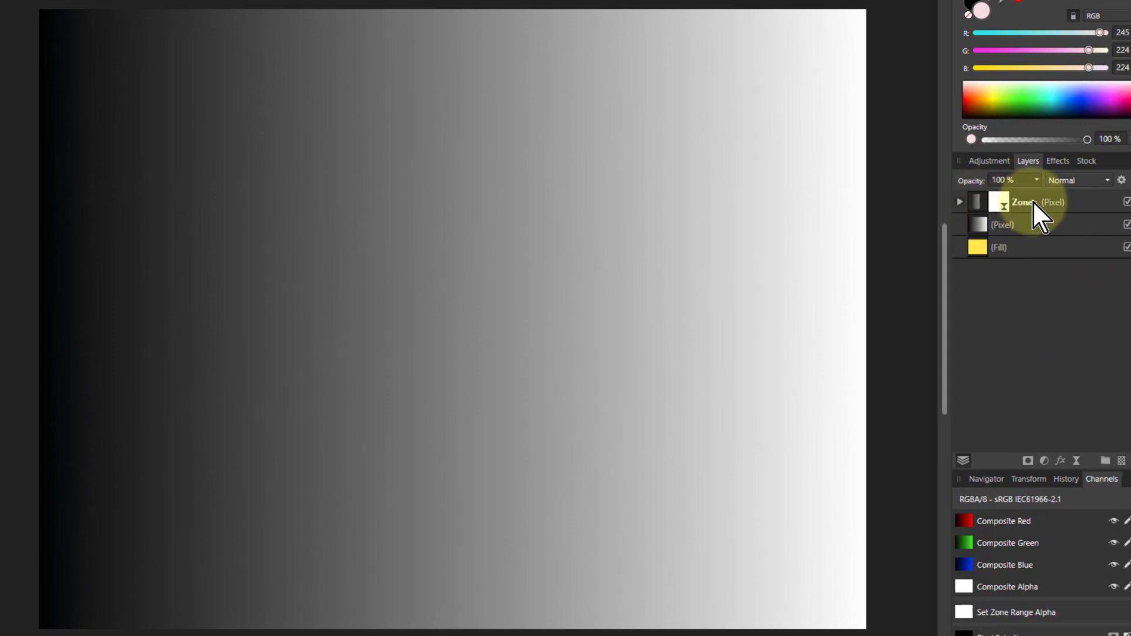
click(1127, 225)
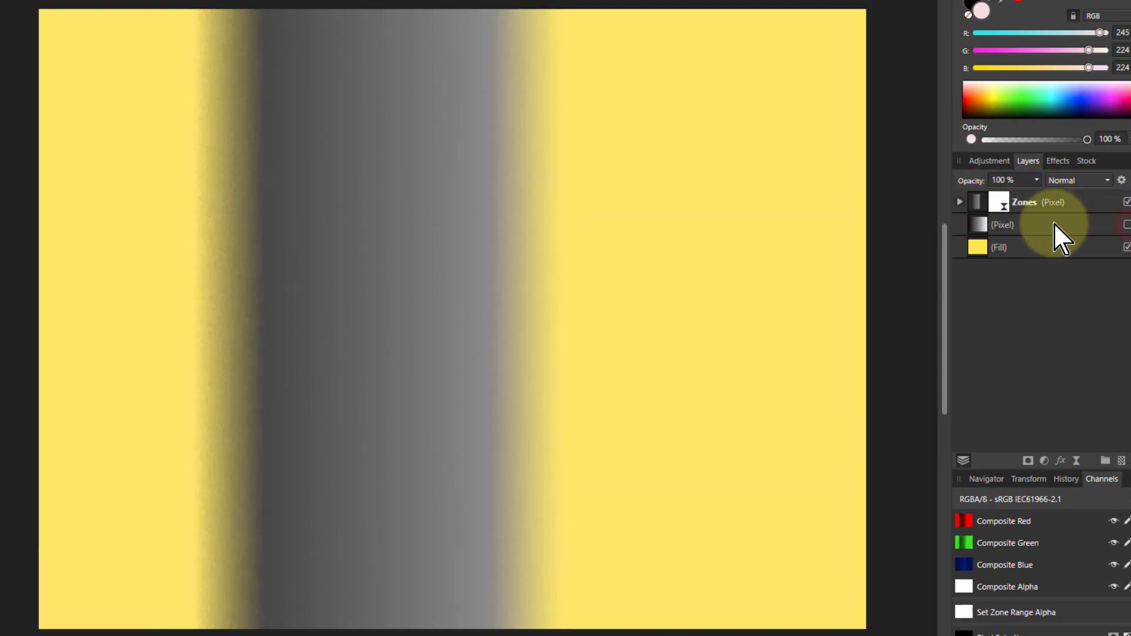
- In the Zones layer's live procedural texture, set Zone From to 5 and Zone To to 6, and reduce the feathering slightly
click(1004, 204)
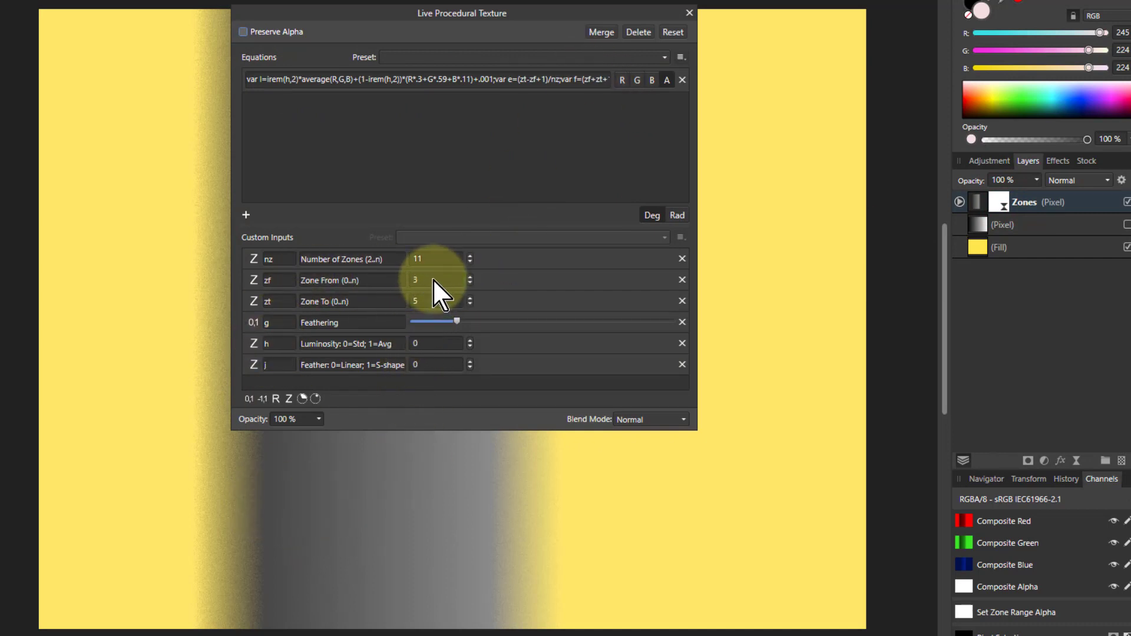
scroll(433, 278, up, 2)
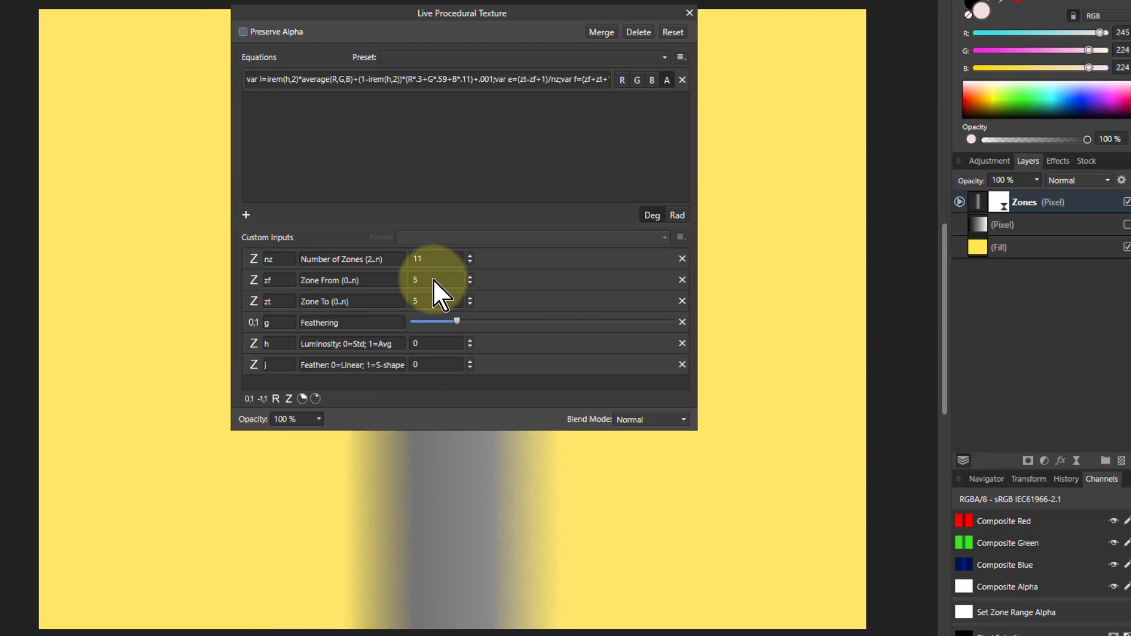
scroll(442, 298, up, 1)
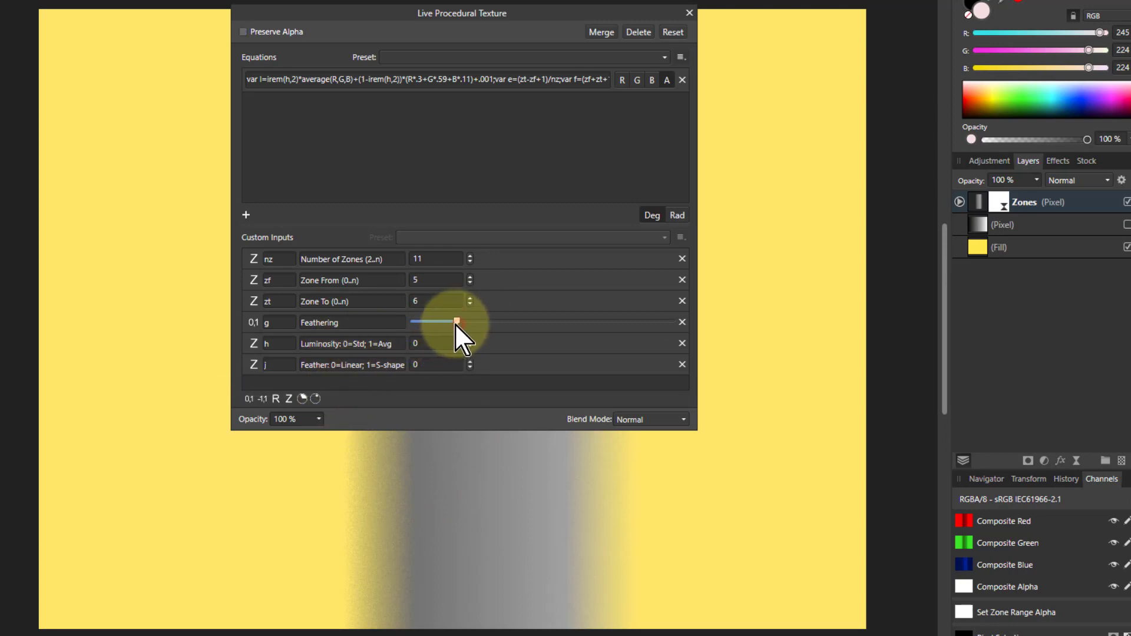
mouse_move(456, 324)
mouse_down()
mouse_move(428, 327)
mouse_move(521, 327)
mouse_move(445, 329)
mouse_up()
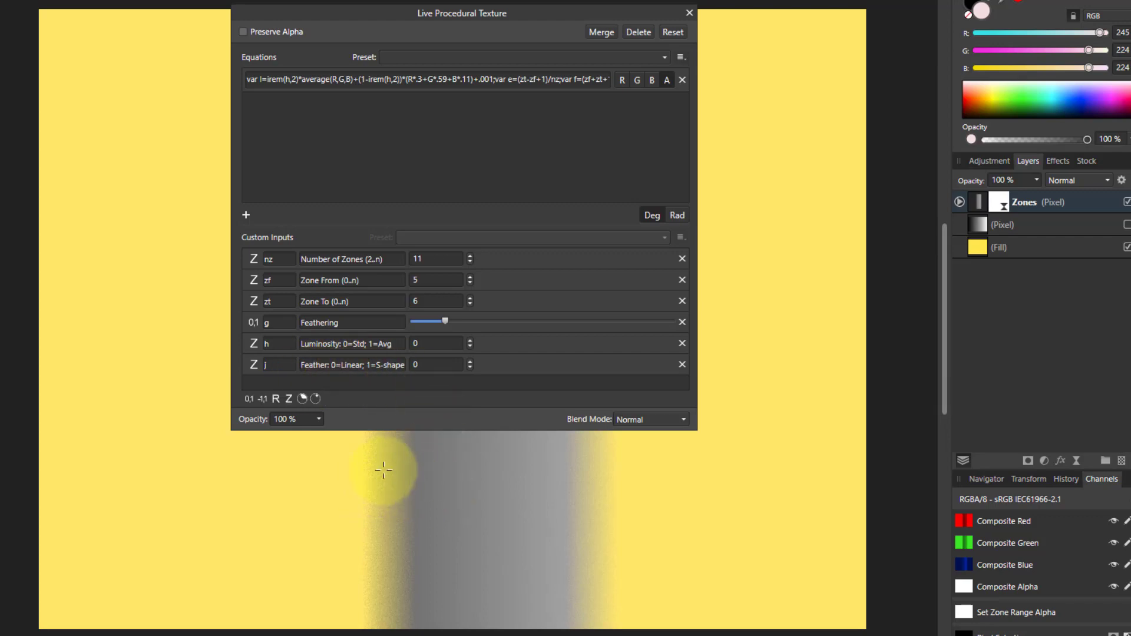
- Try feather shape values 1 and 2 for the Zones layer's procedural texture, and close its settings
scroll(440, 361, up, 1)
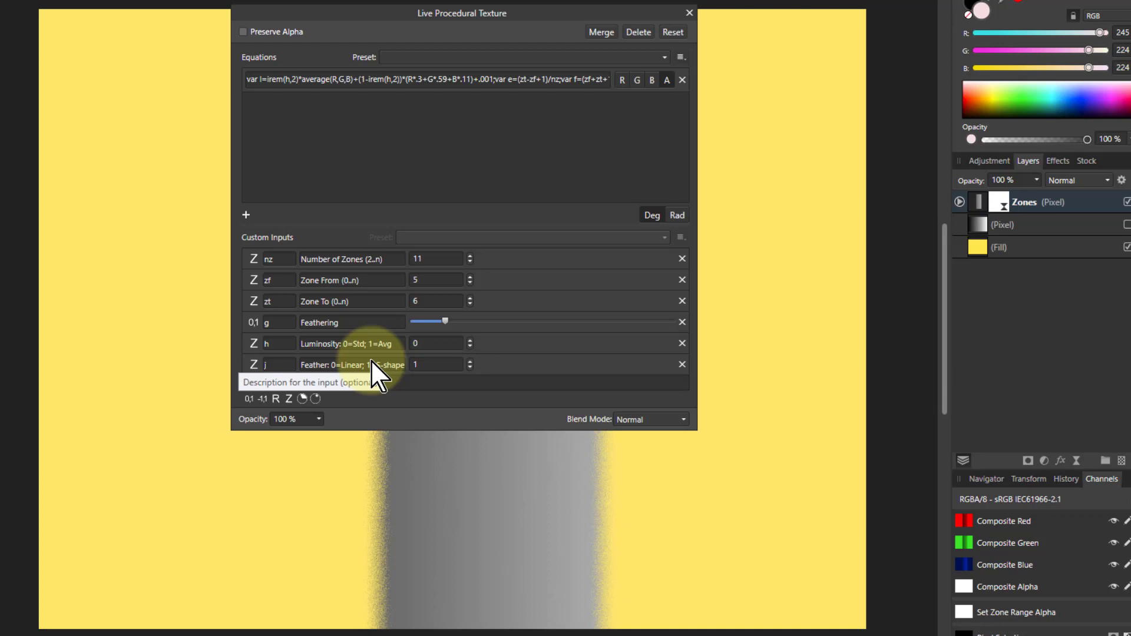
scroll(425, 362, up, 1)
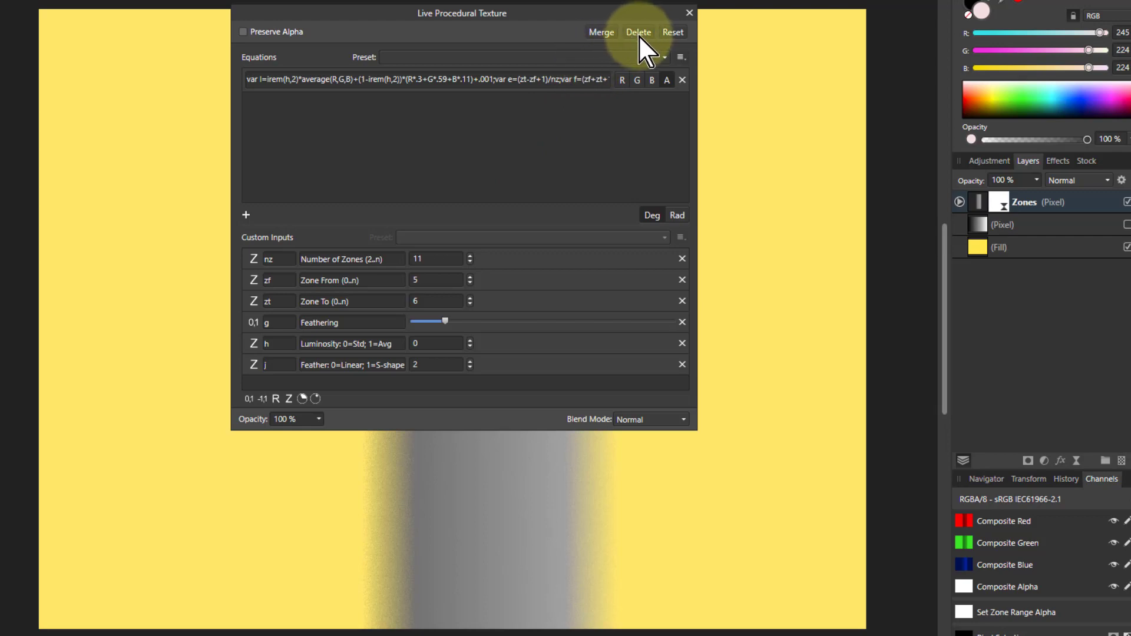
click(689, 13)
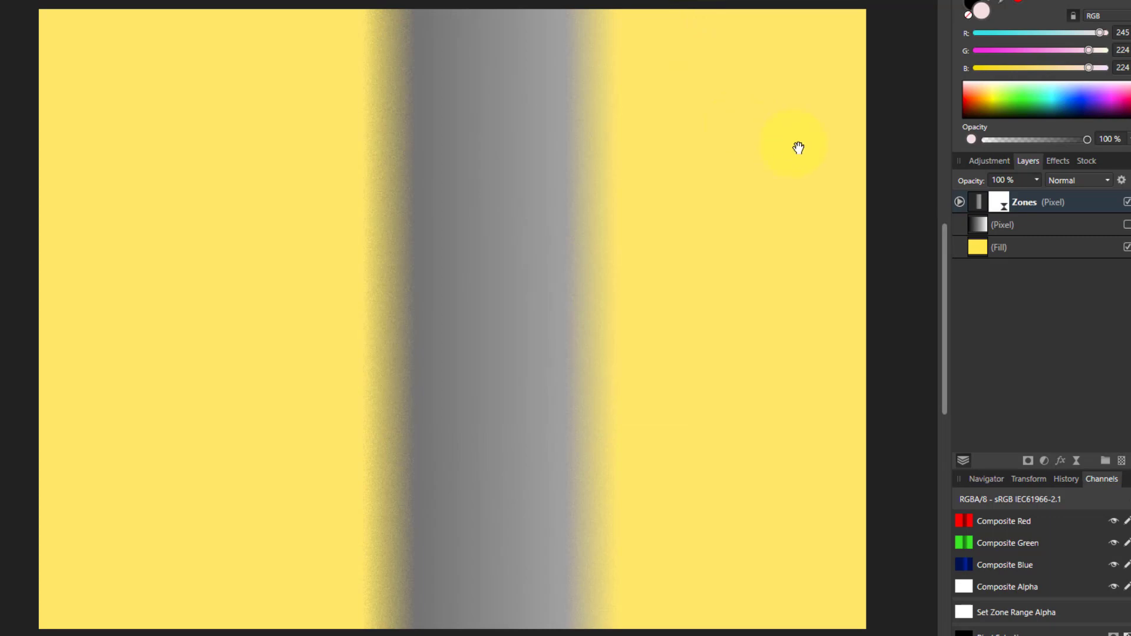
- Delete the Zones layer and make the original gradient pixel layer visible again
click(996, 205)
key(Delete)
click(1127, 202)
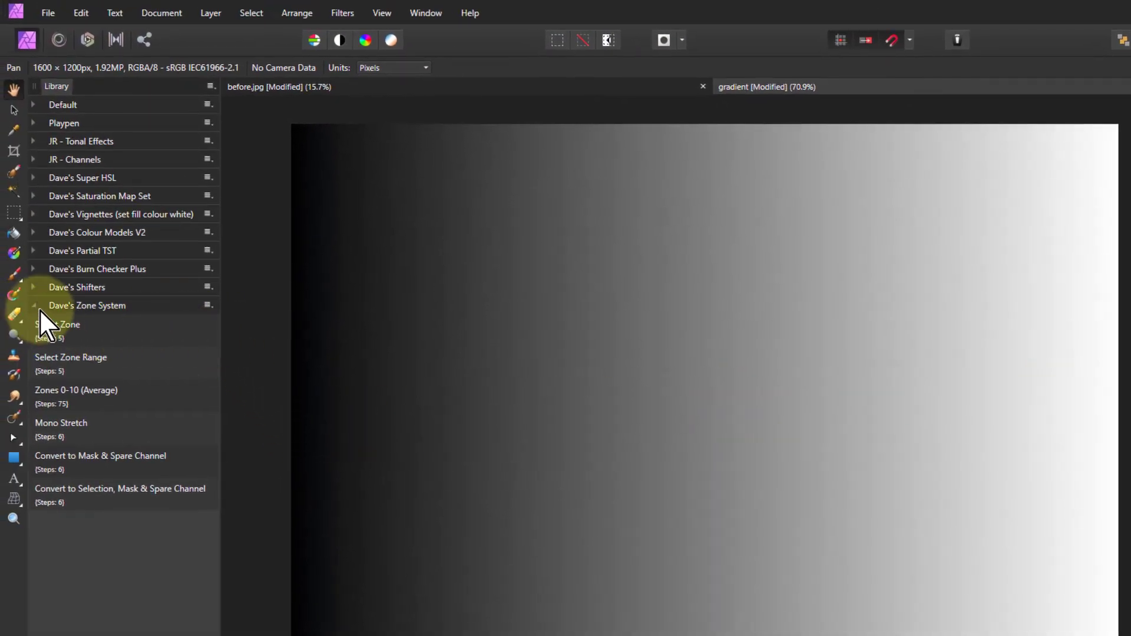
- Collapse the Dave's Zone System category and import the macro file Dave's Luminosity Selection V1.afmacros into the library
click(39, 308)
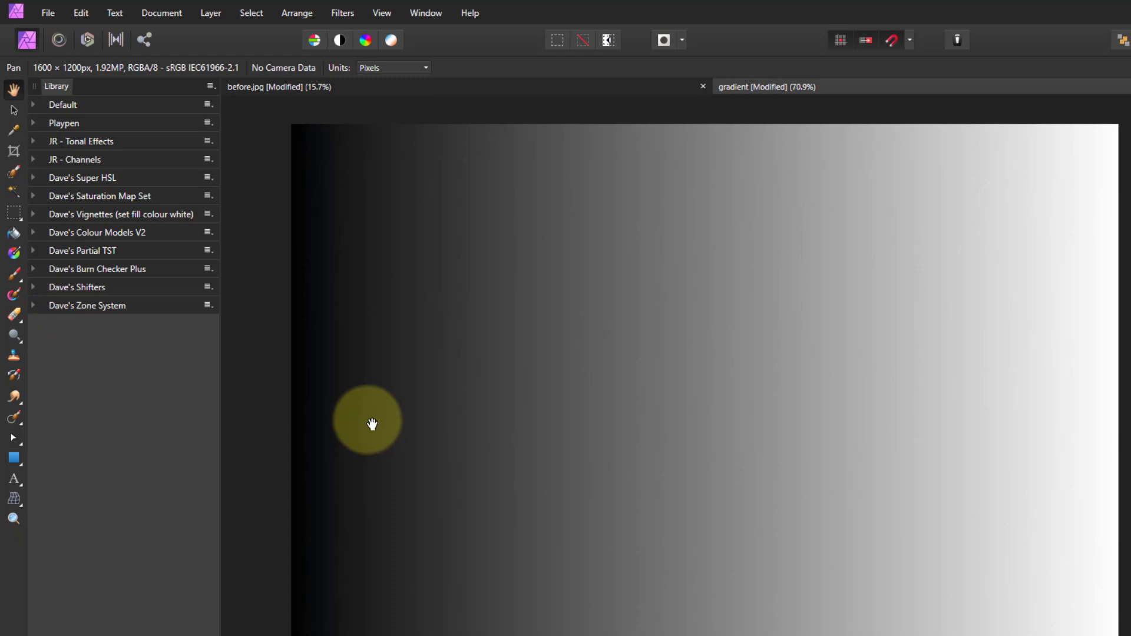
click(209, 86)
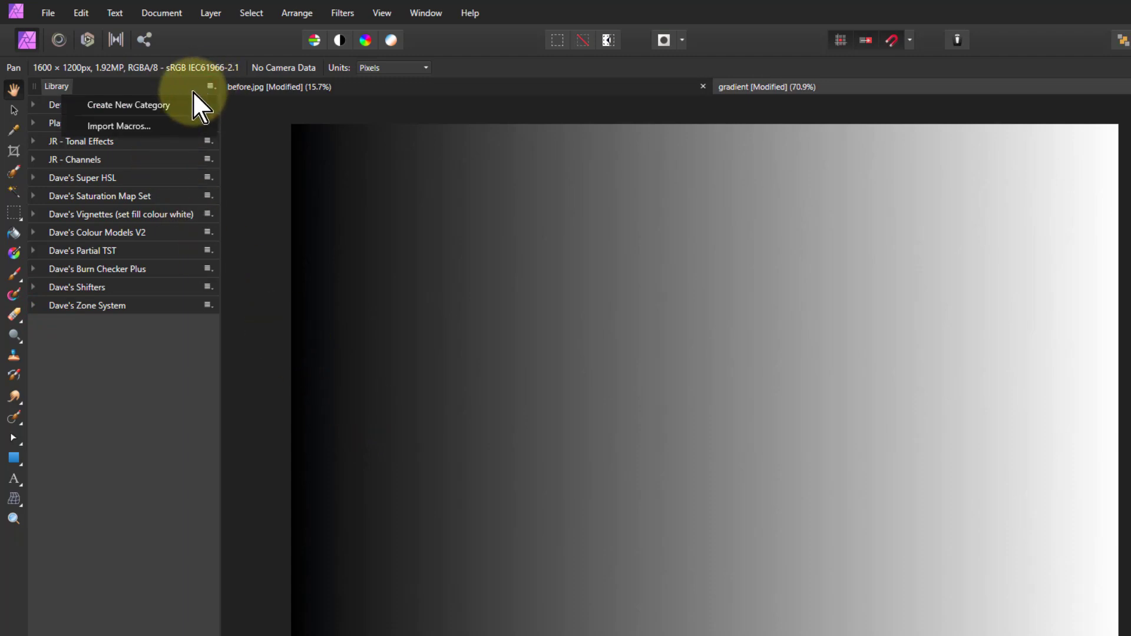
click(128, 124)
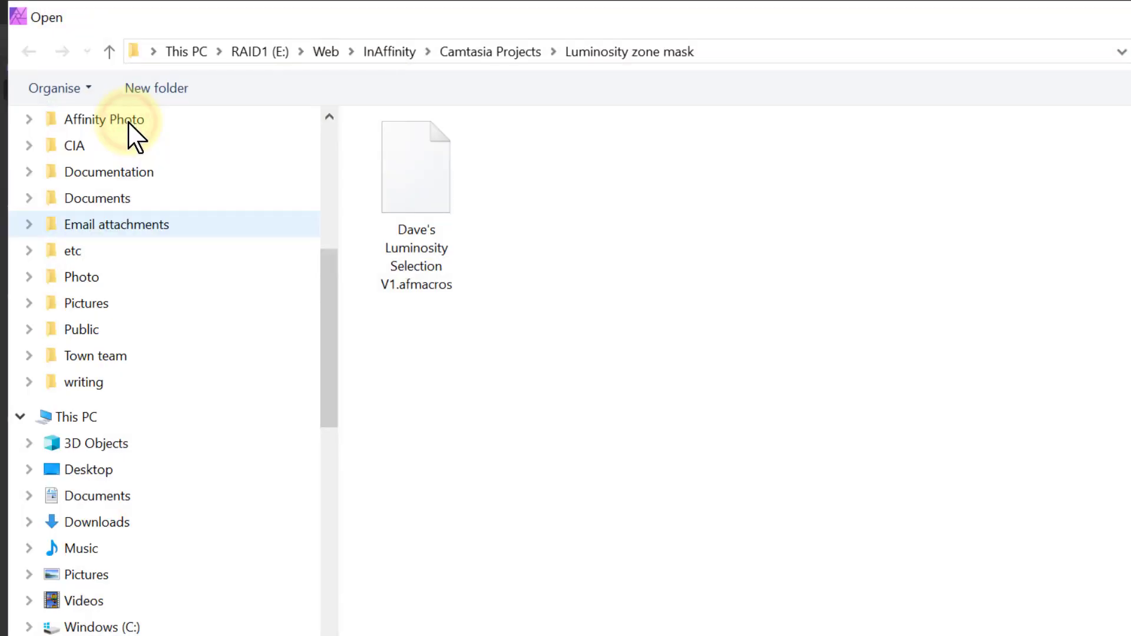
double_click(421, 187)
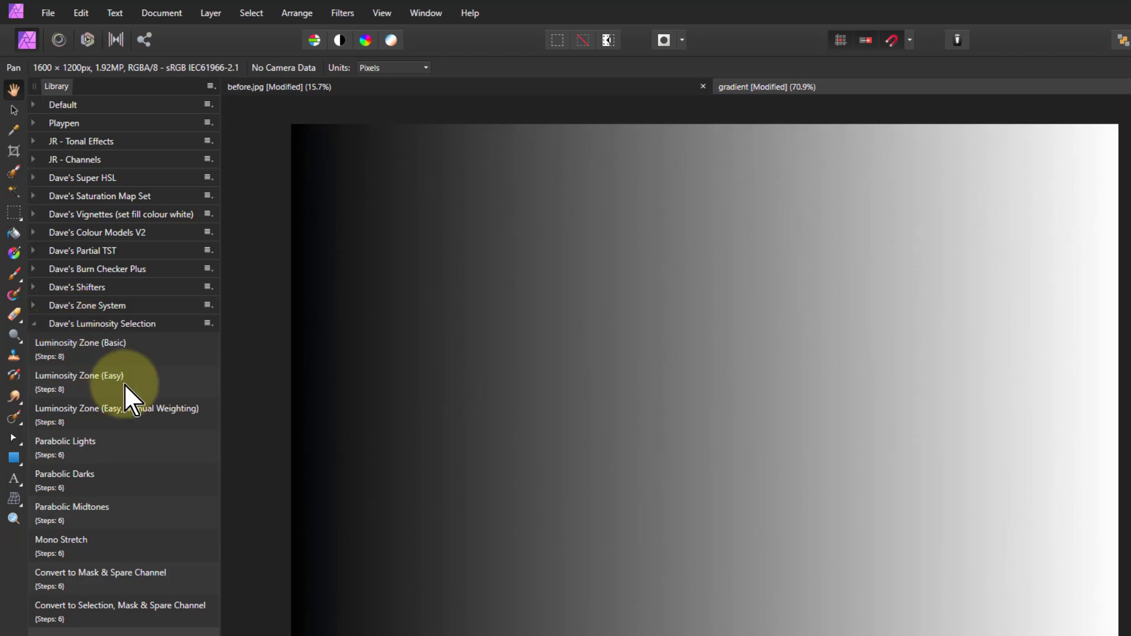
- Run the Luminosity Zone (Basic) macro on the gradient and hide the original gradient pixel layer
click(94, 344)
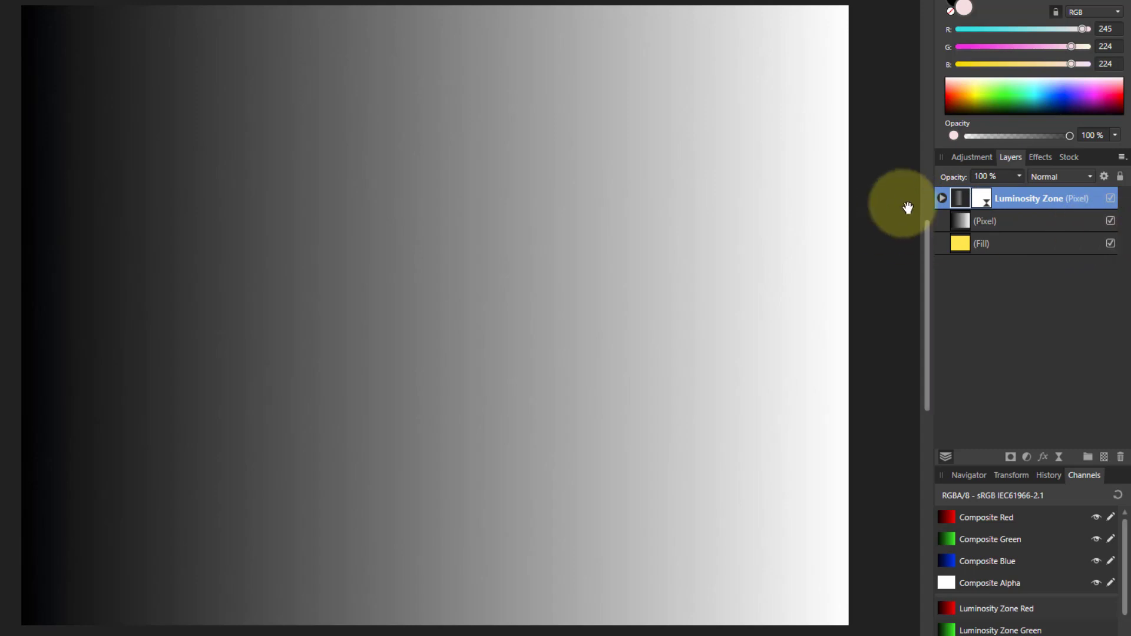
click(1111, 221)
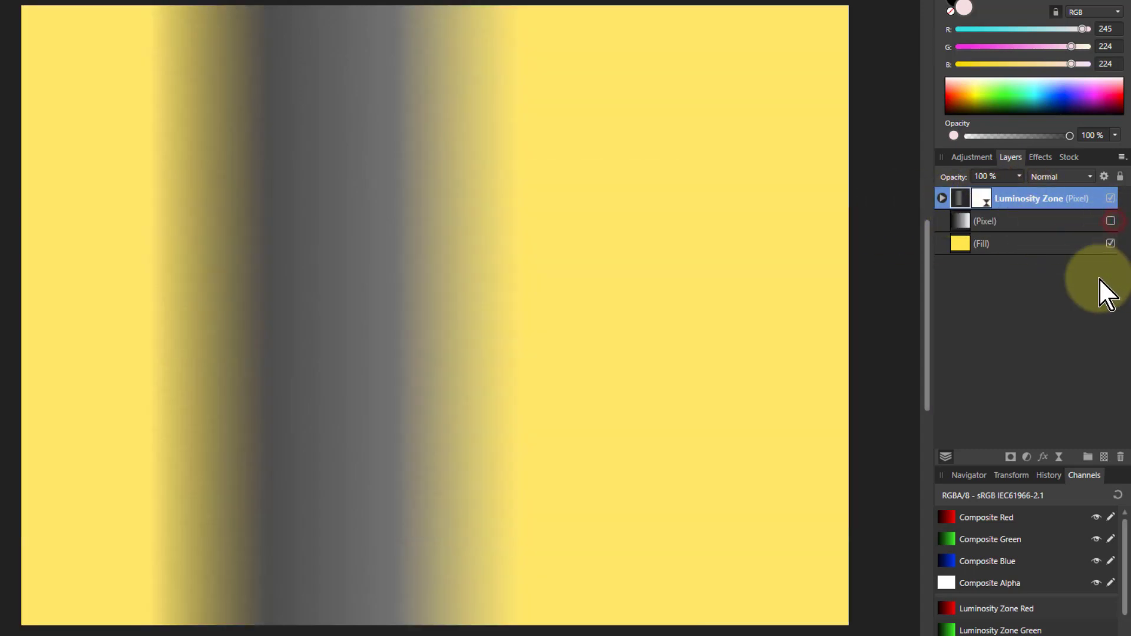
- In the Luminosity Zone layer's procedural texture, lower the Darker Zero value and raise the Ligher Full value
click(983, 199)
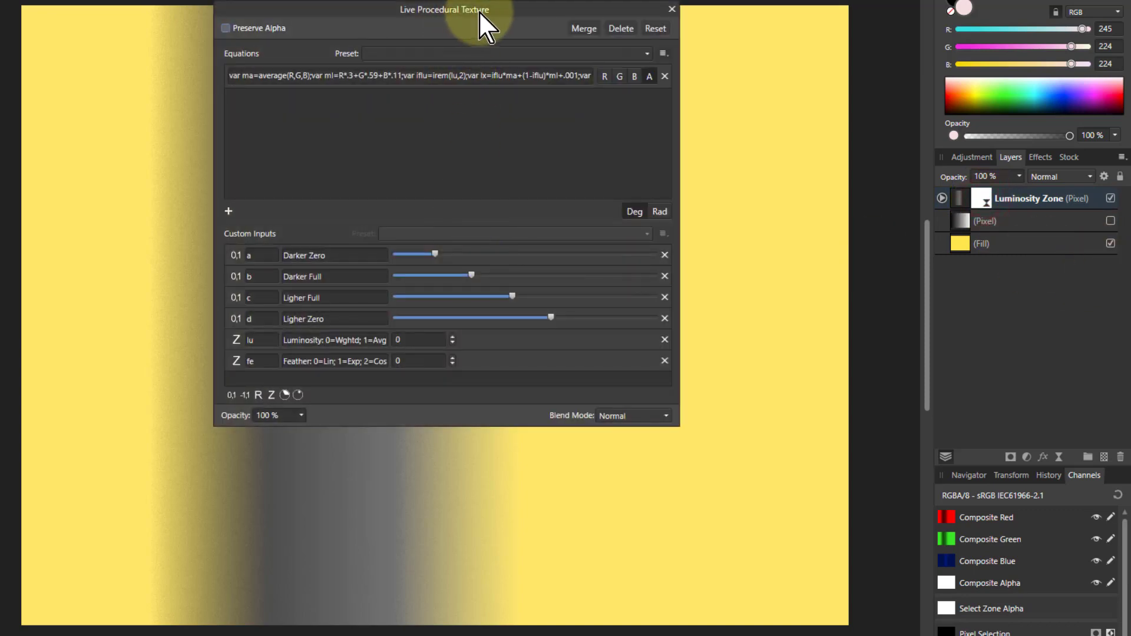
drag(479, 12, 522, 199)
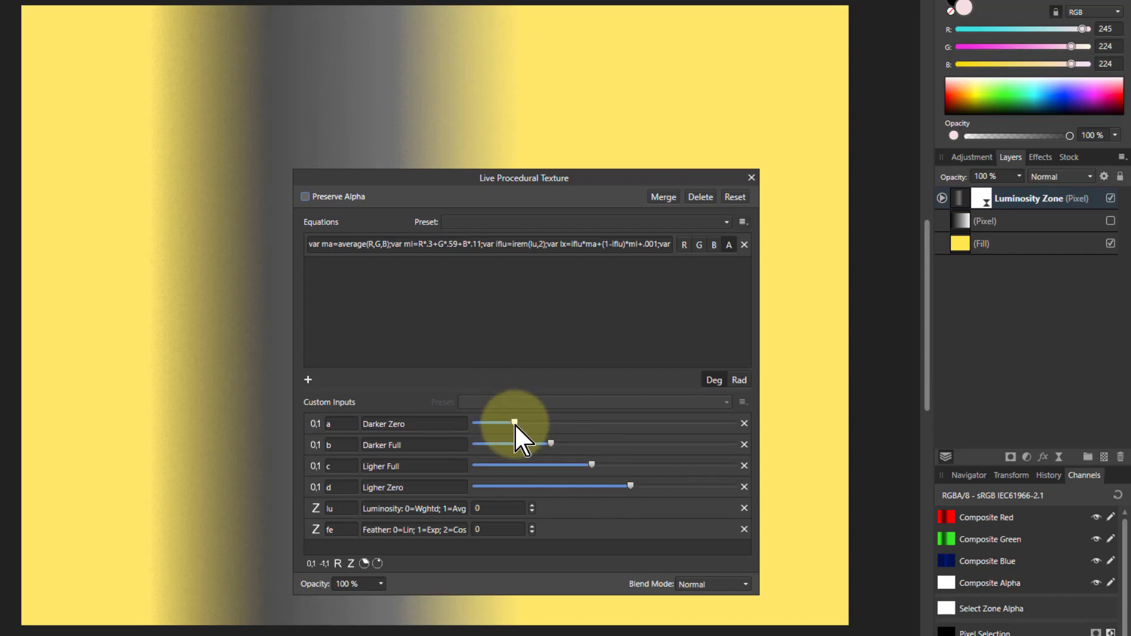
mouse_move(514, 423)
mouse_down()
mouse_move(499, 421)
mouse_move(525, 423)
mouse_move(497, 423)
mouse_move(508, 424)
mouse_up()
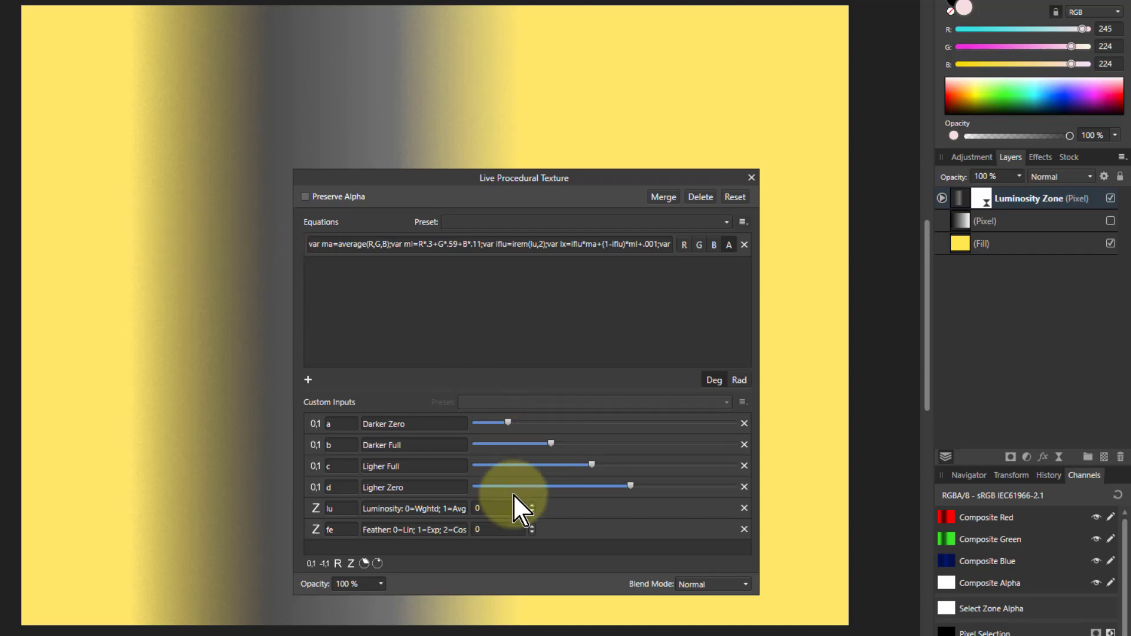
drag(508, 422, 493, 423)
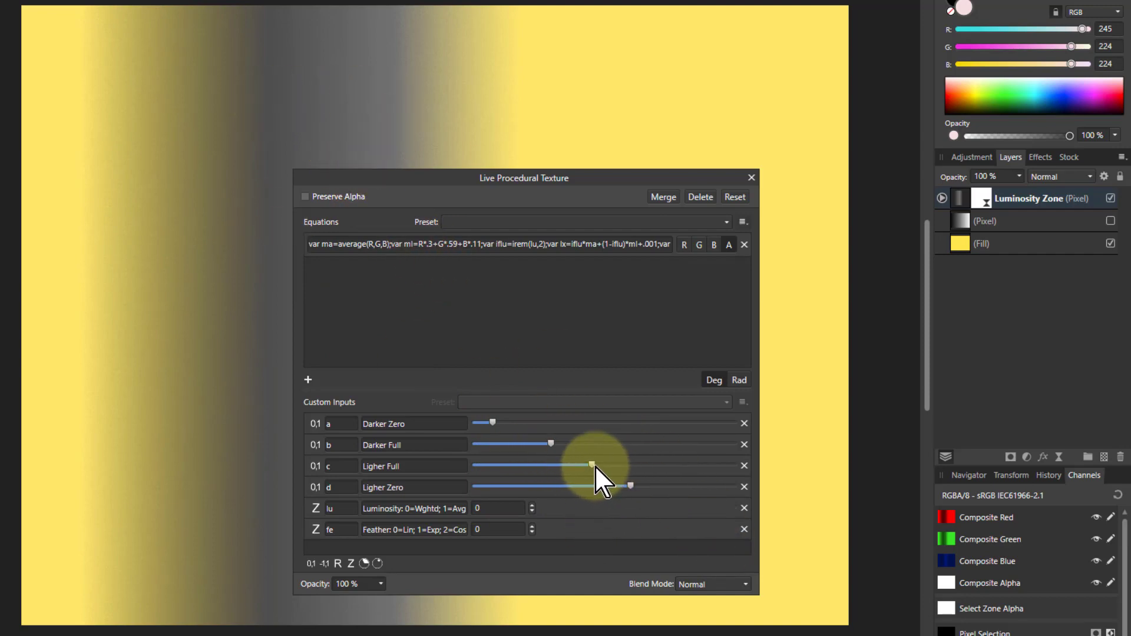
drag(595, 466, 618, 479)
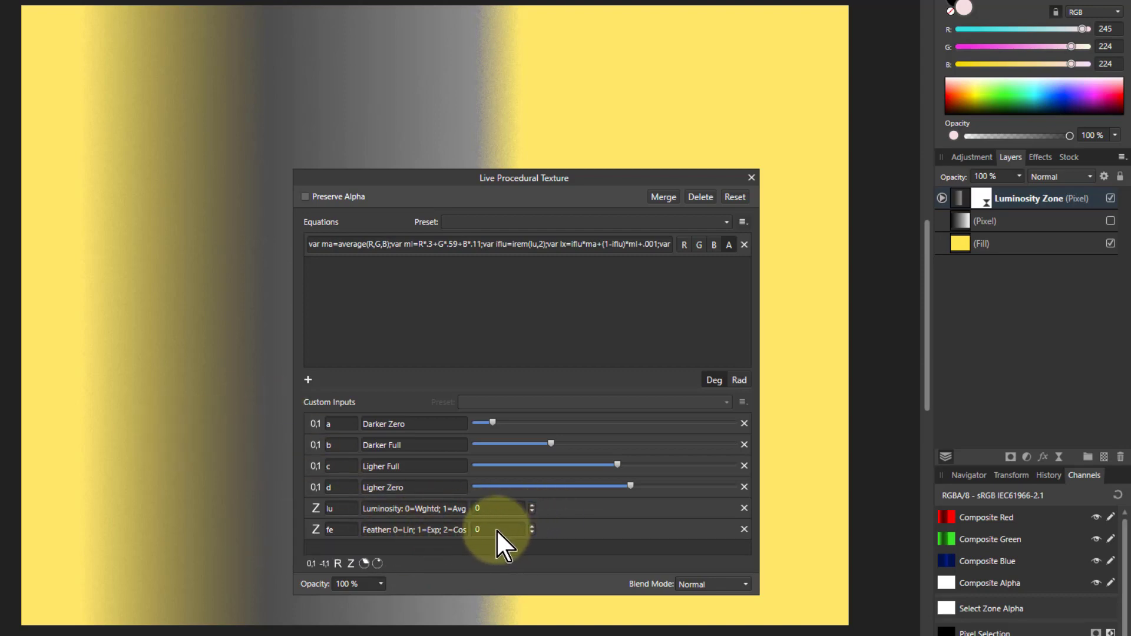
- Try feather shape values 2 and 4 for the Luminosity Zone layer's procedural texture
scroll(496, 529, up, 1)
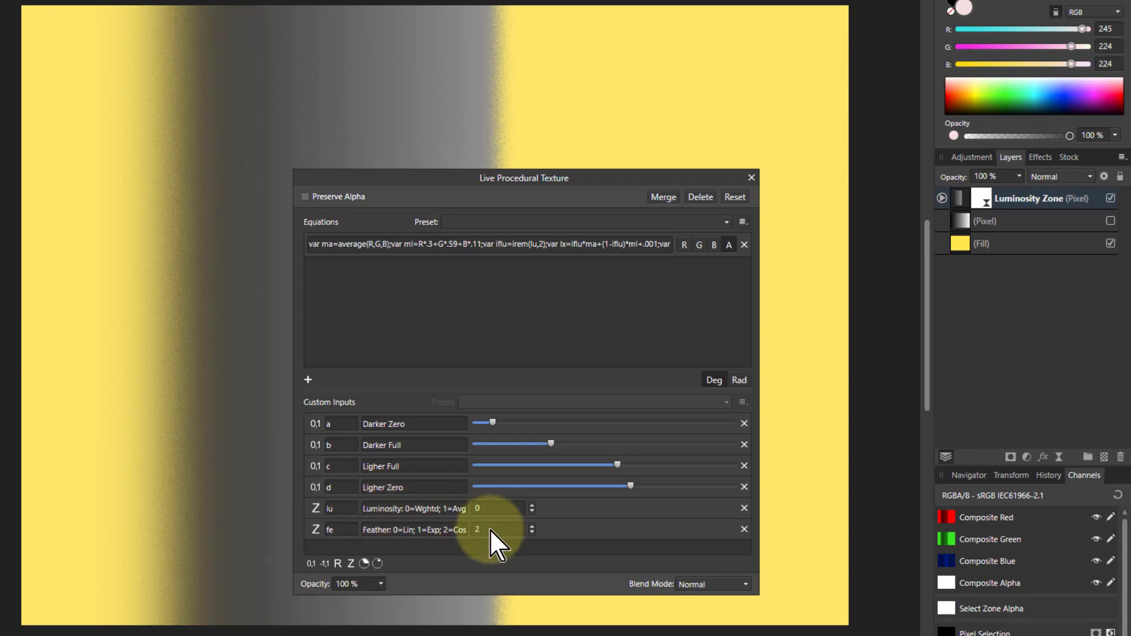
scroll(490, 529, up, 1)
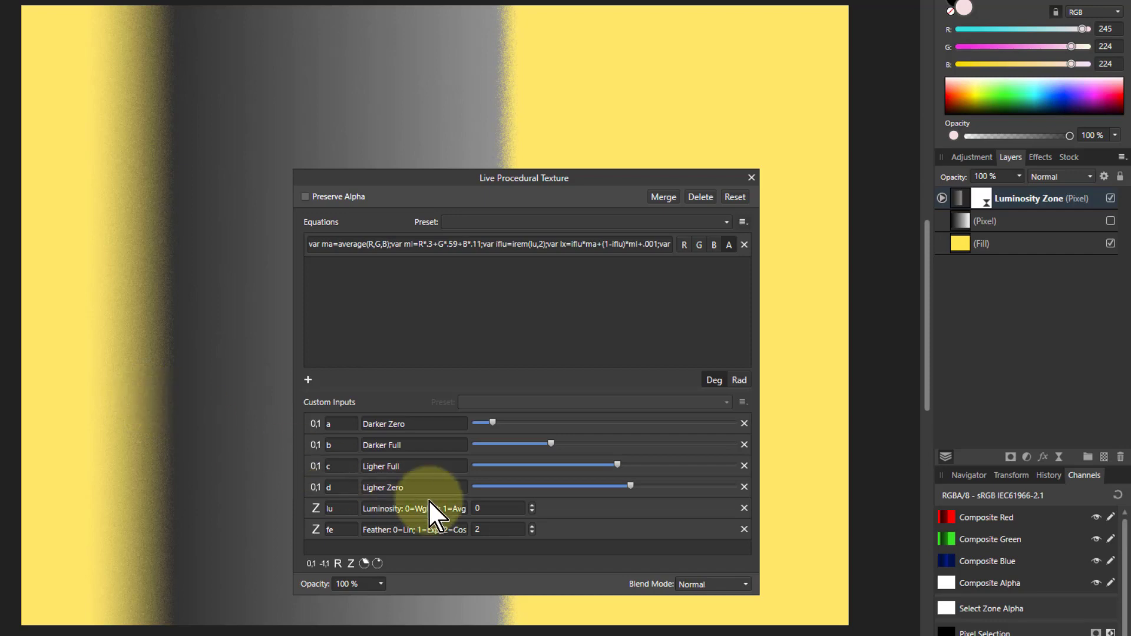
scroll(505, 525, up, 2)
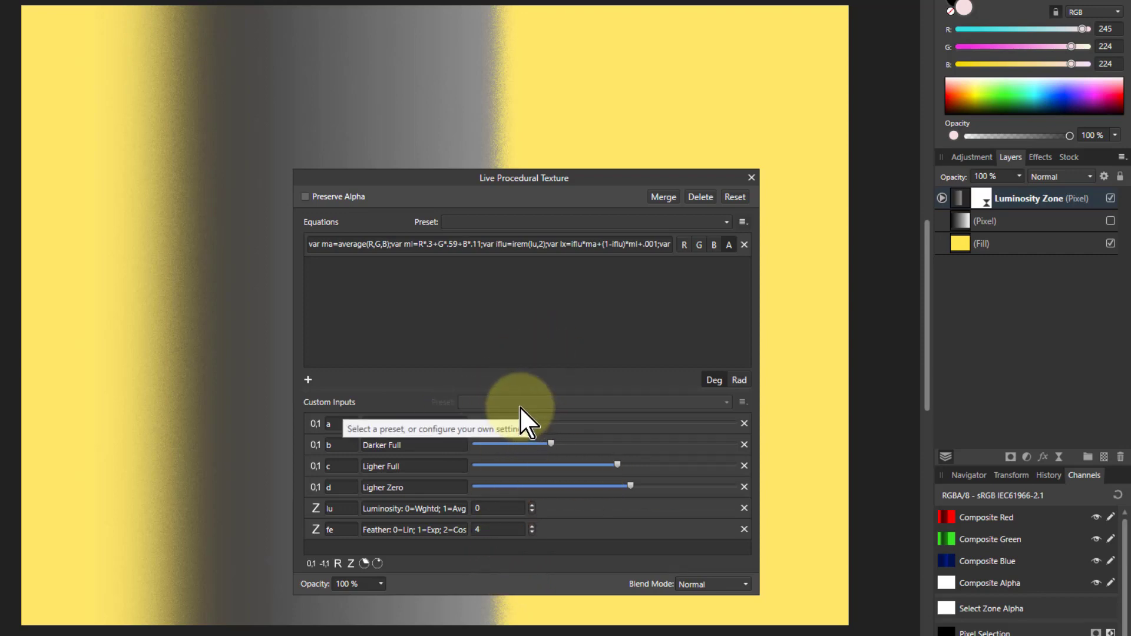
- Replace the Luminosity Zone layer with one from the Luminosity Zone (Easy) macro run on the visible gradient, and hide the original gradient layer
key(Delete)
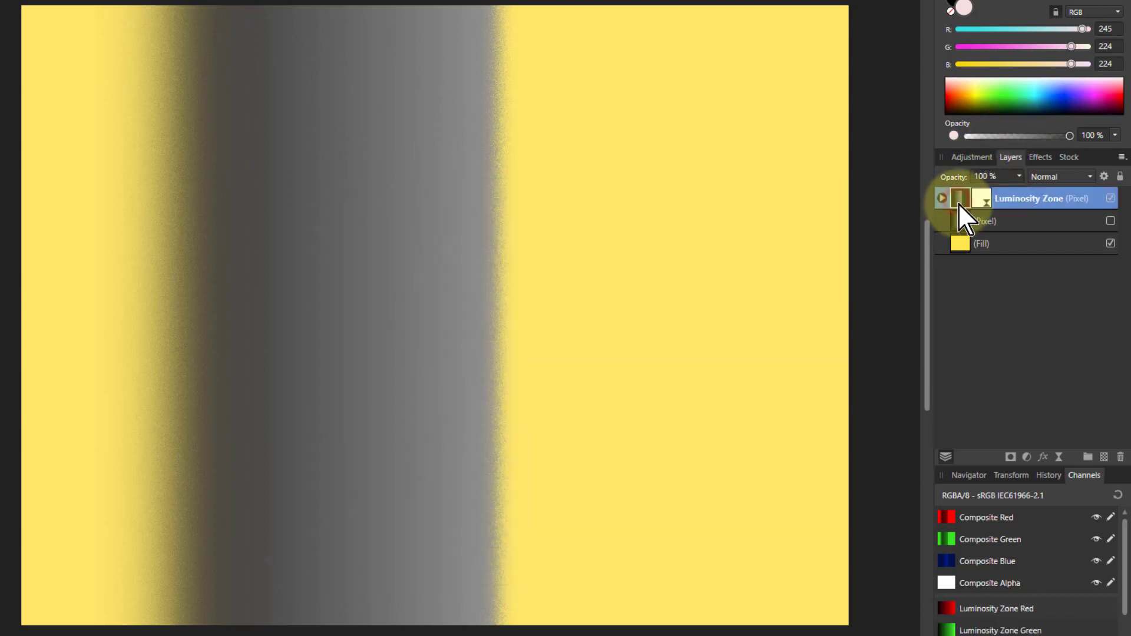
click(1110, 200)
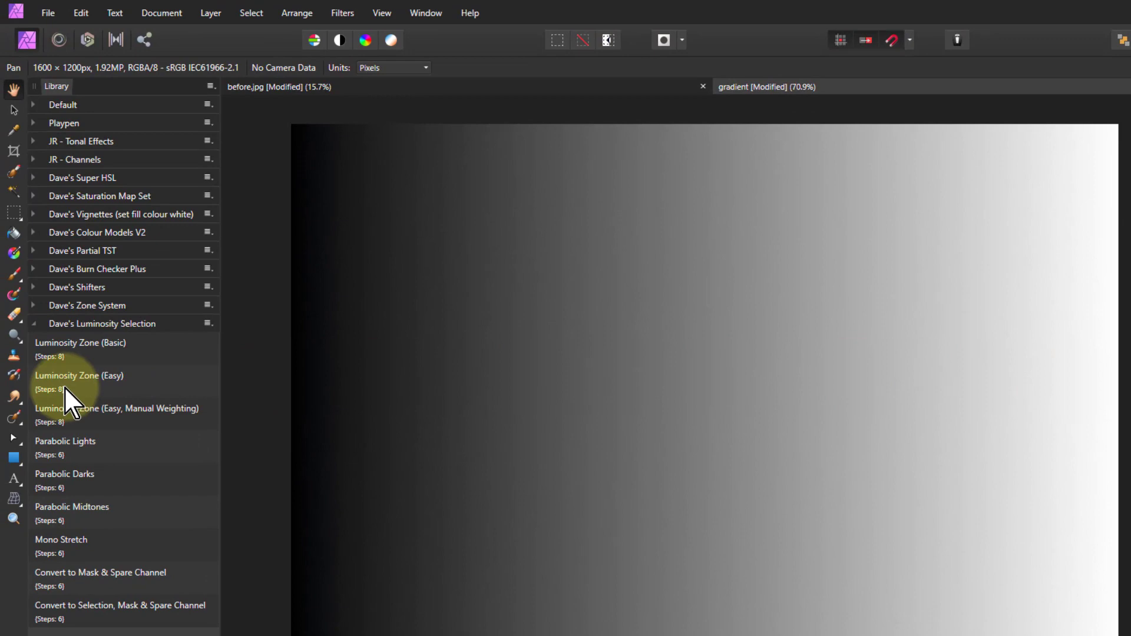
click(66, 376)
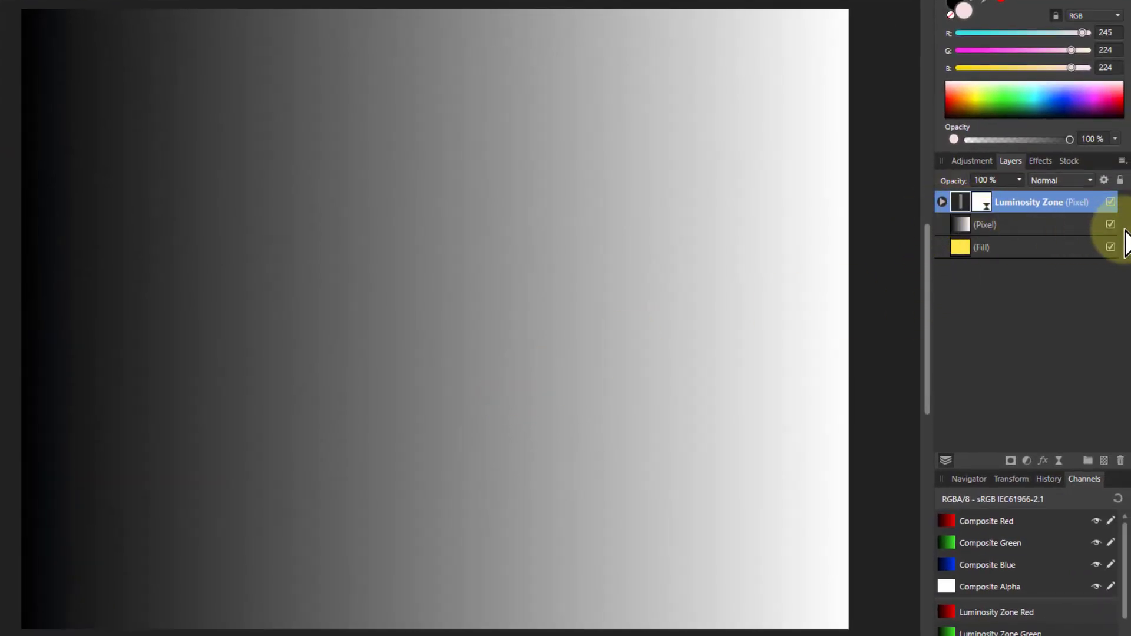
click(1111, 225)
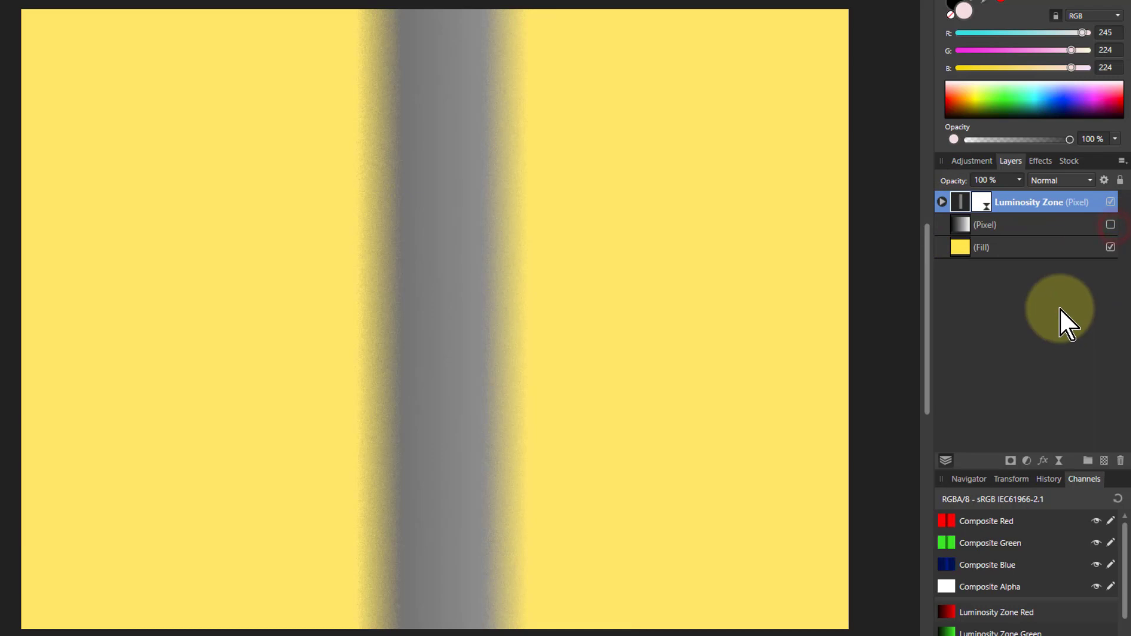
- In the new Luminosity Zone layer's procedural texture, lower Middle slightly and raise Width and Feathering
double_click(985, 197)
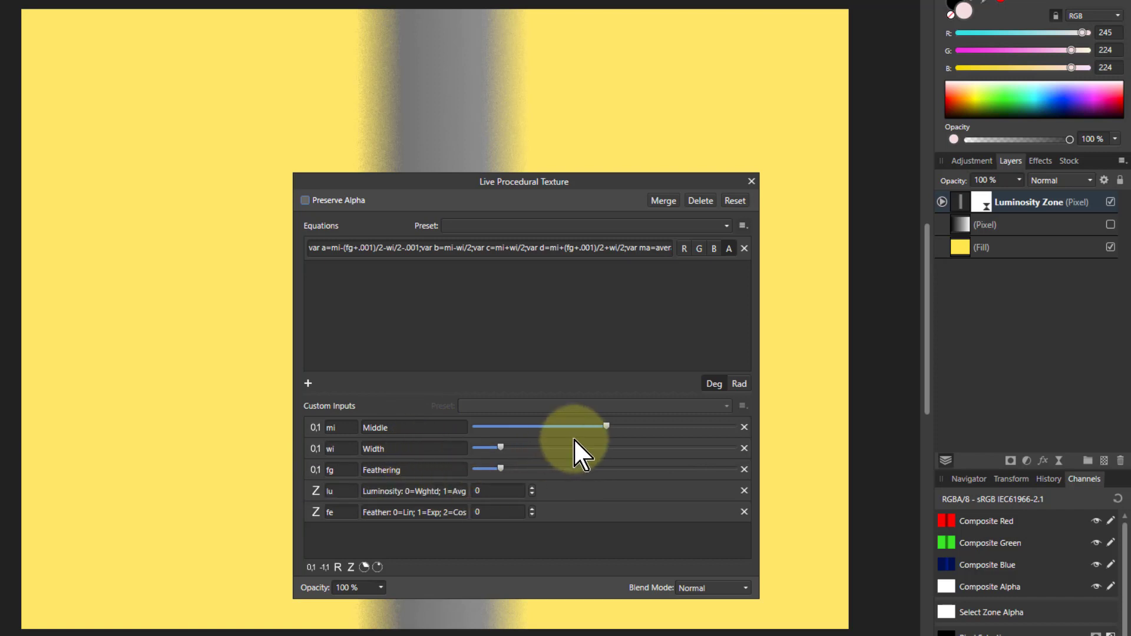
mouse_move(607, 427)
mouse_down()
mouse_move(502, 429)
mouse_move(706, 433)
mouse_move(603, 433)
mouse_up()
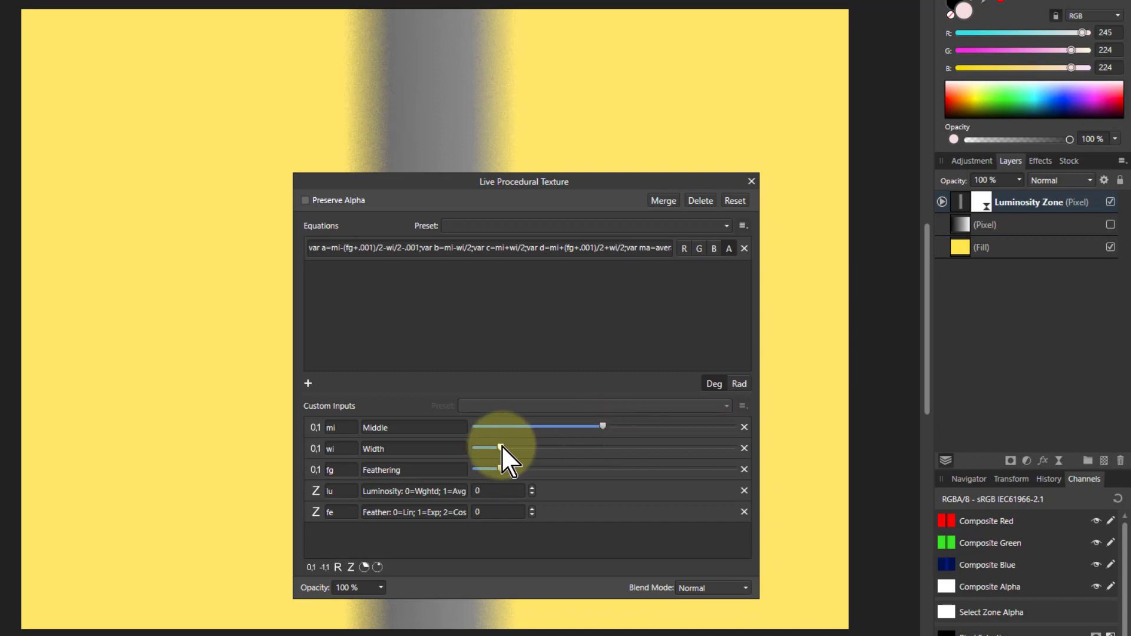
drag(501, 447, 550, 469)
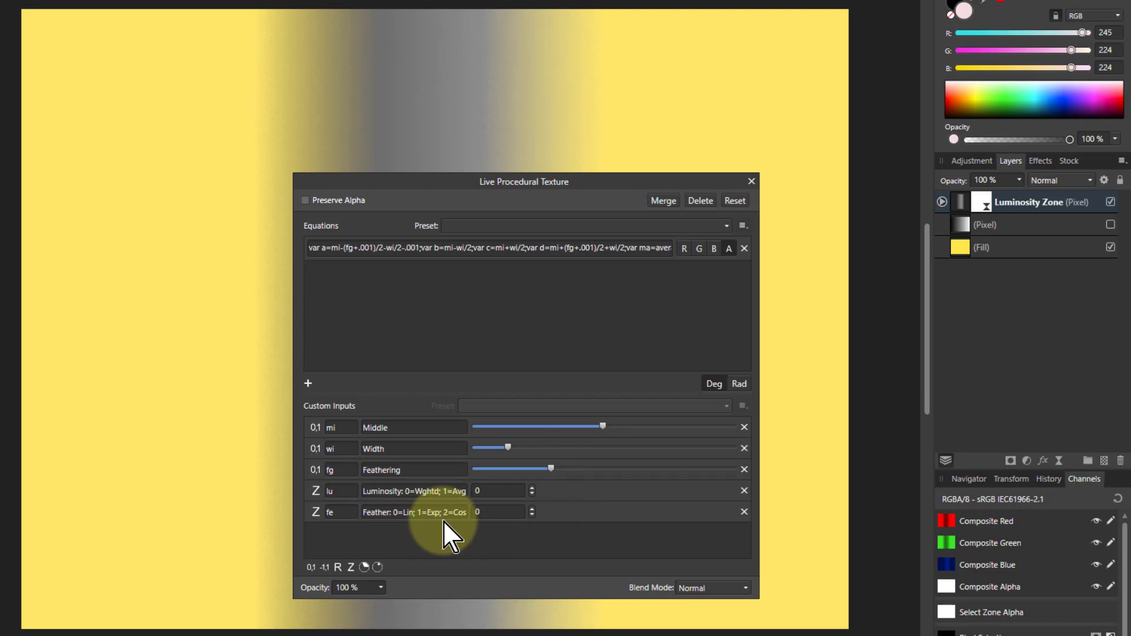
- Replace the Luminosity Zone layer with one from the Luminosity Zone (Easy, Manual Weighting) macro run on the visible gradient, and hide the original gradient
click(957, 201)
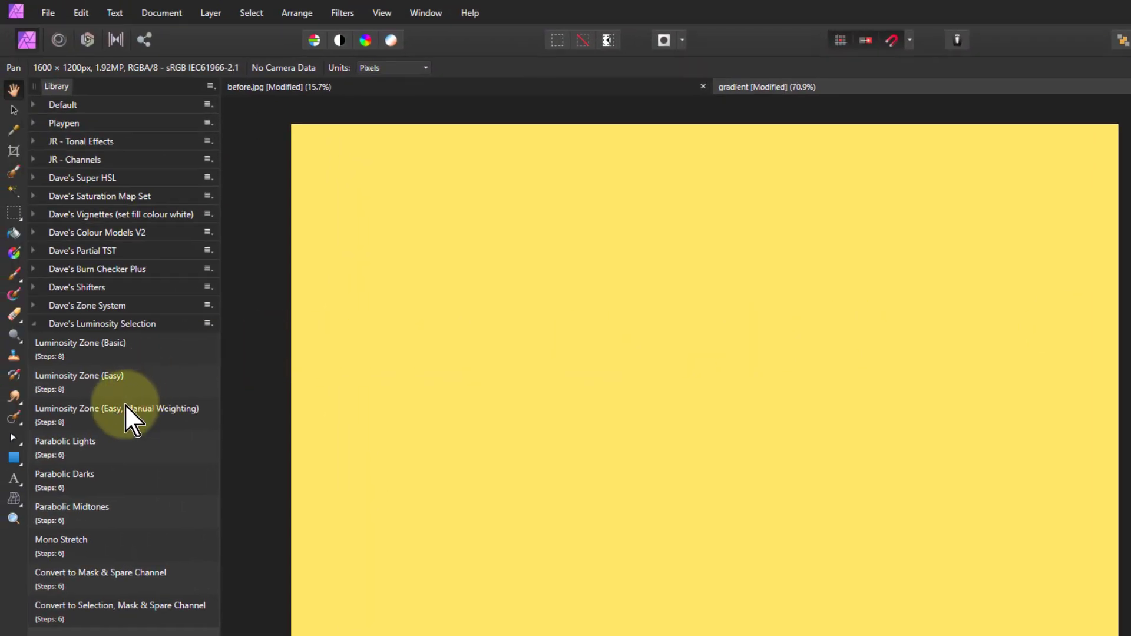
click(145, 412)
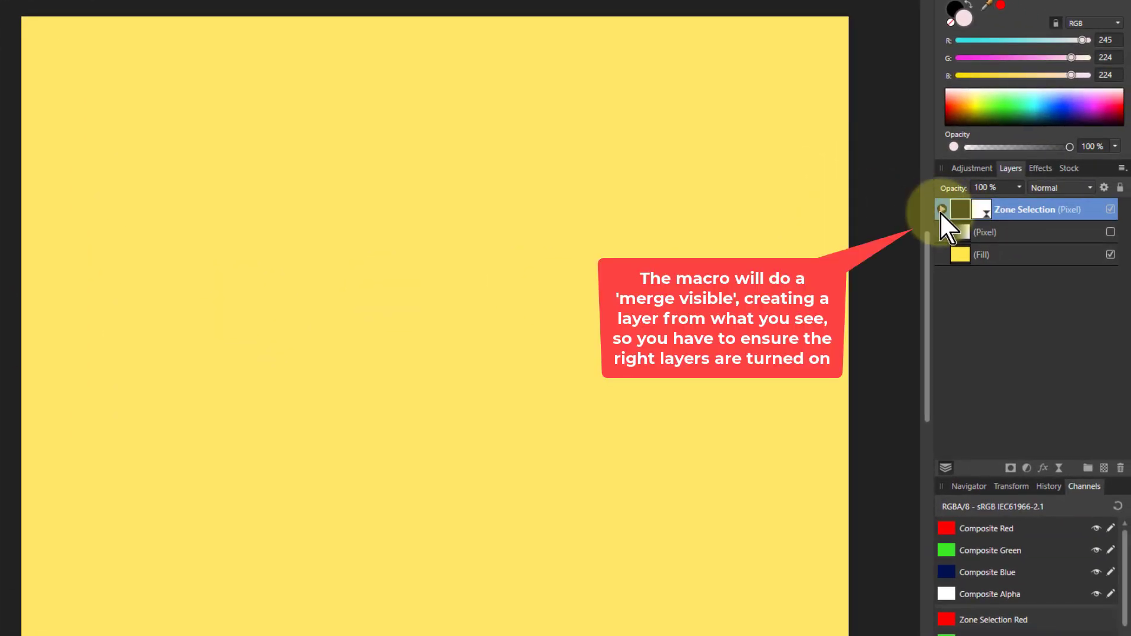
click(942, 210)
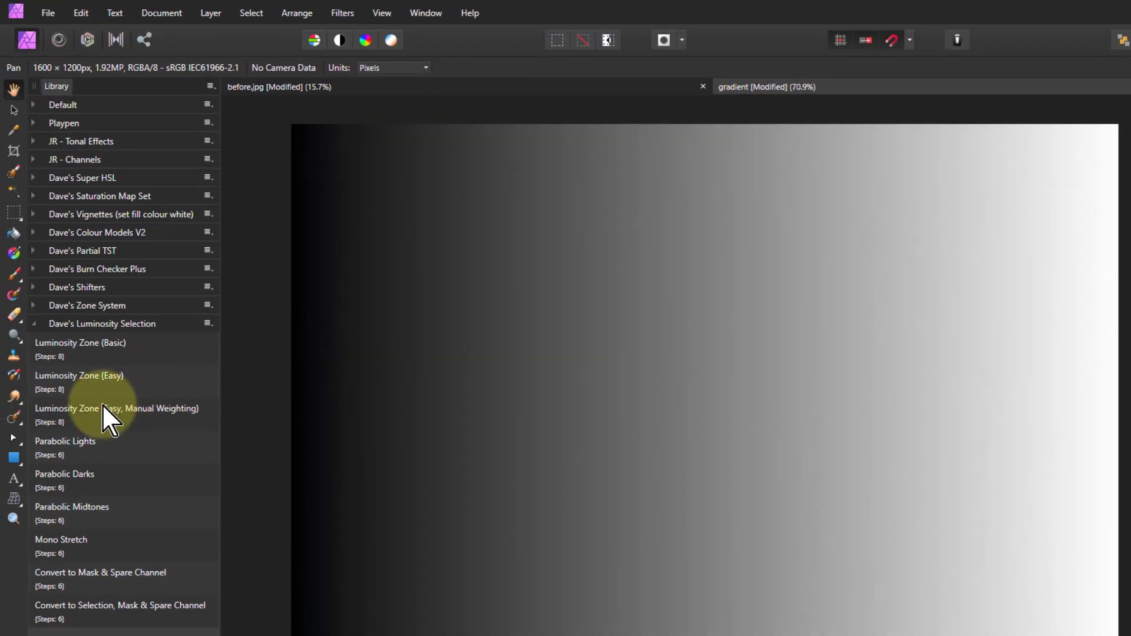
click(89, 411)
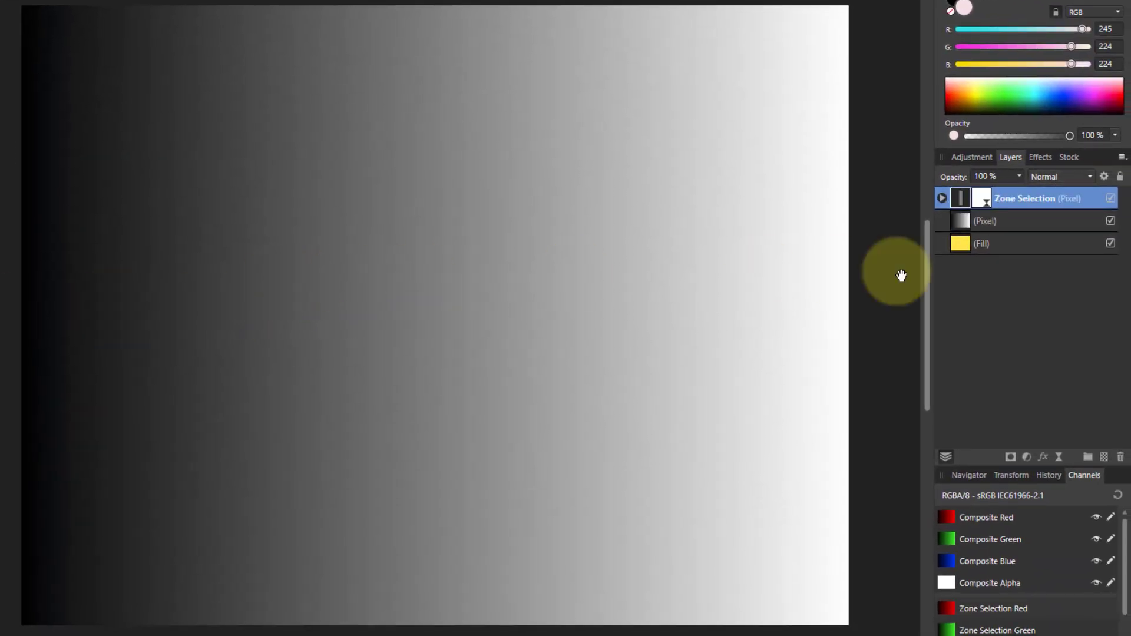
click(1112, 221)
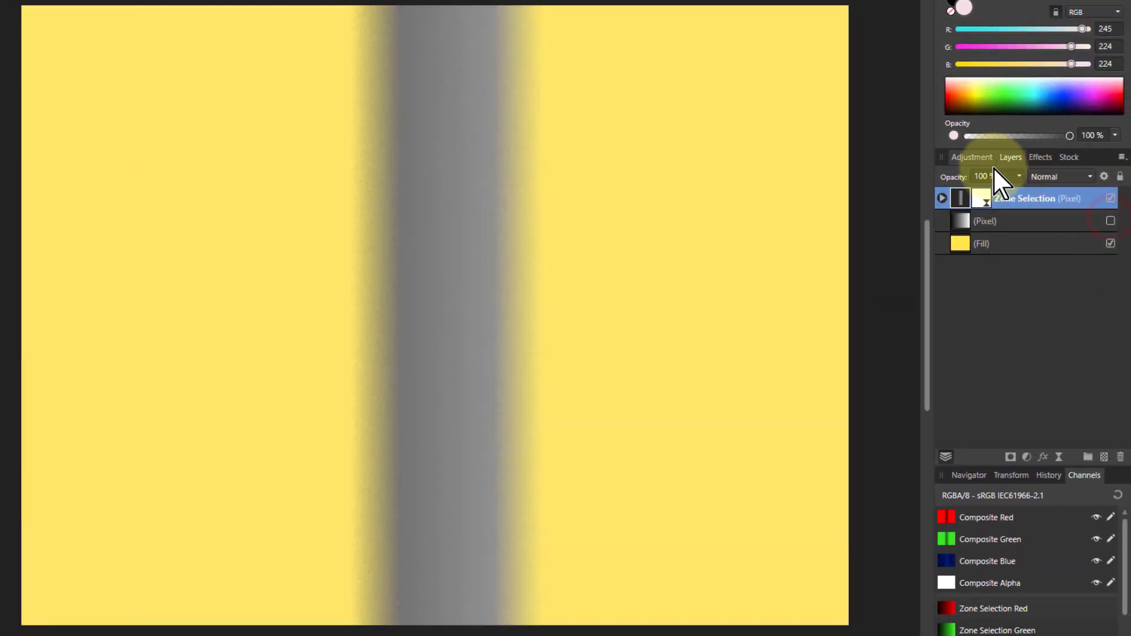
- Review the red, green and blue weighting inputs of the Zone Selection layer's procedural texture, and delete the filter with its layer
double_click(985, 199)
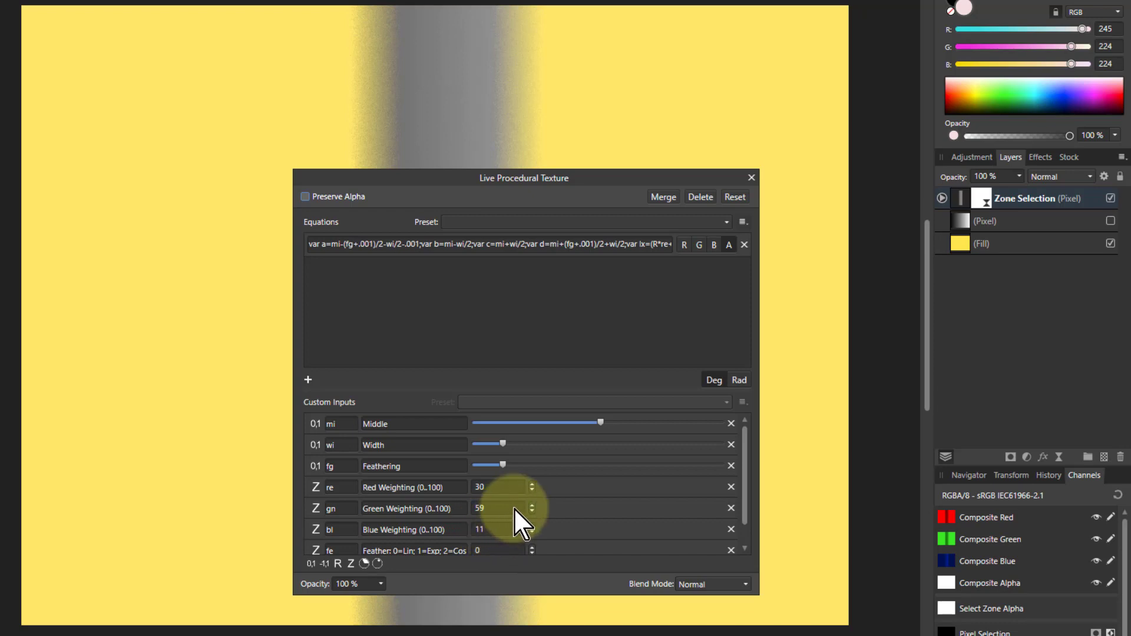
click(699, 196)
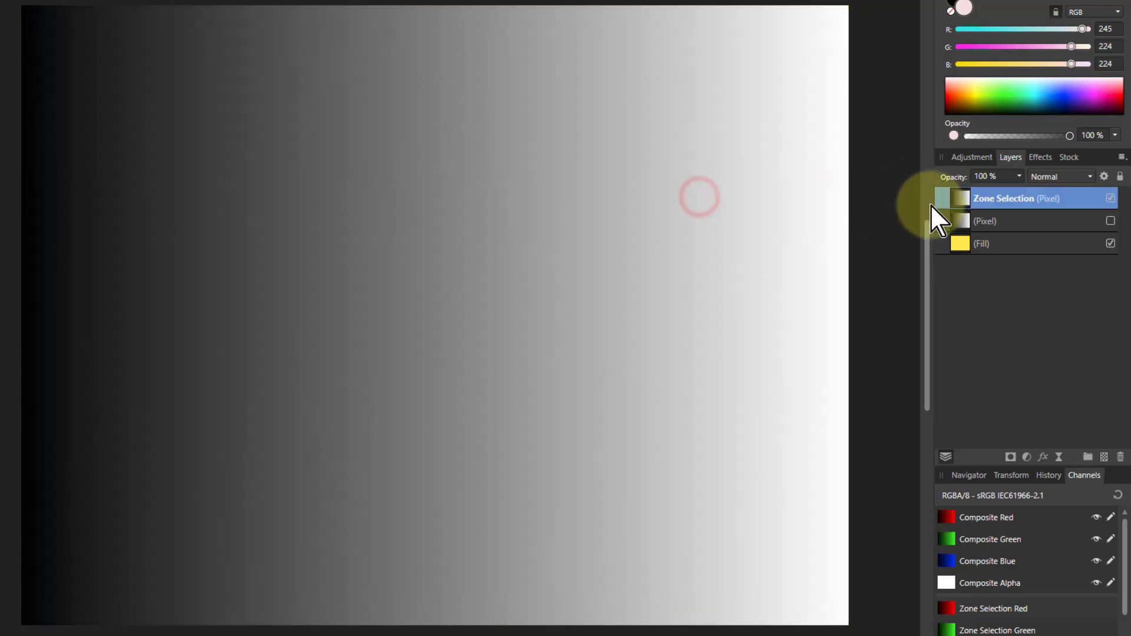
click(940, 201)
key(Delete)
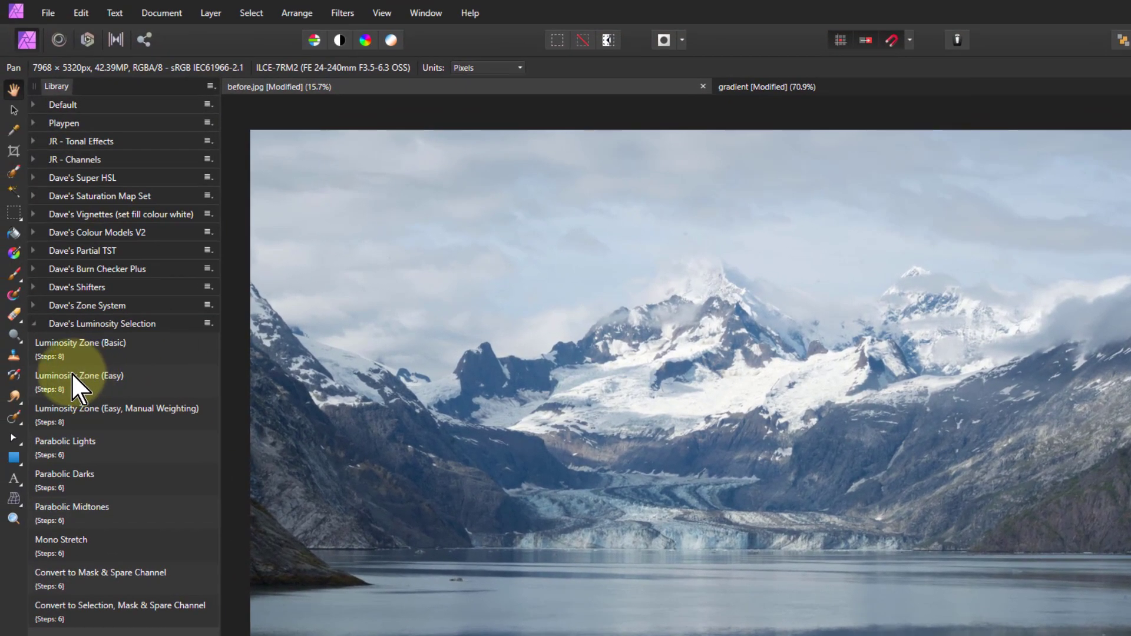
- Switch to before.jpg, run the Luminosity Zone (Easy) macro on the photo and hide the Background layer
click(72, 376)
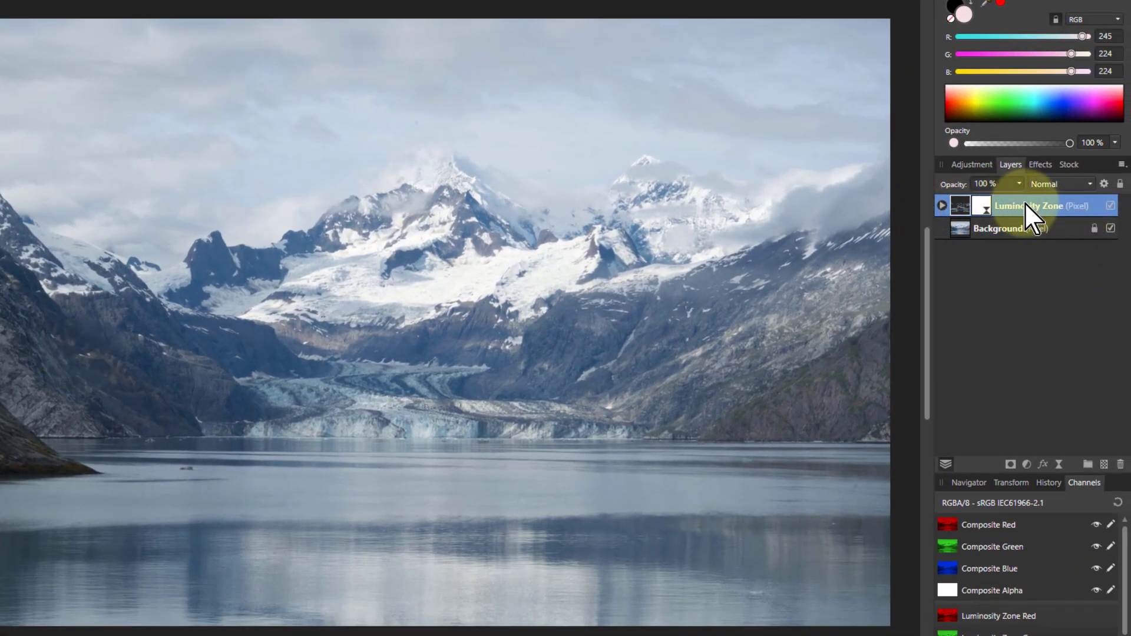
click(1111, 230)
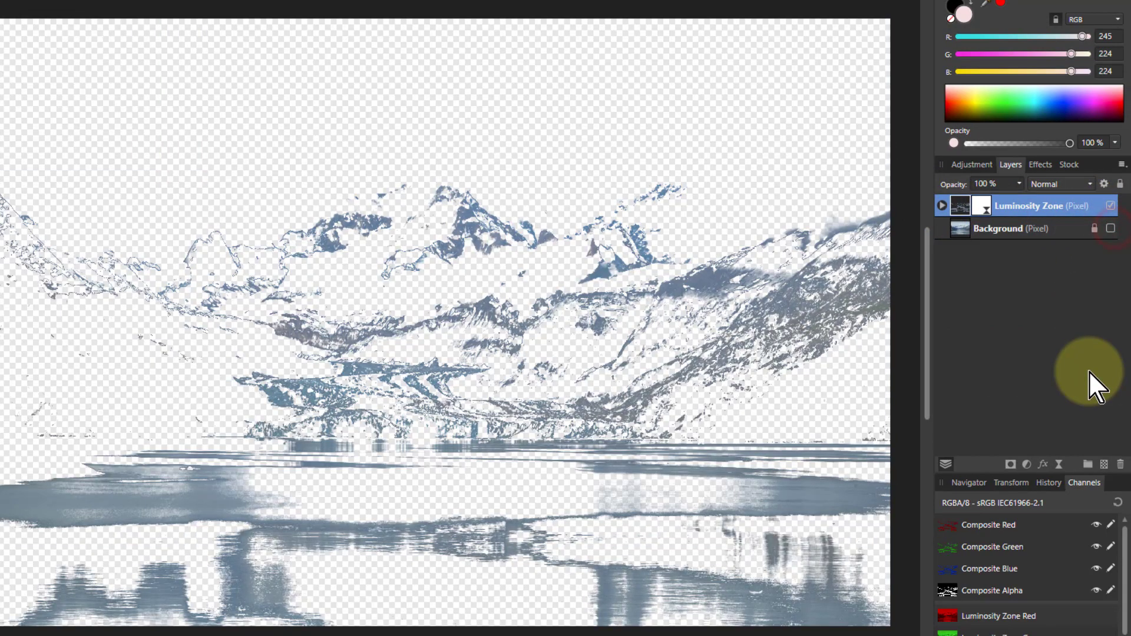
- In the photo's Luminosity Zone procedural texture, raise Middle, Width and Feathering, and set the feather shape to 1
double_click(984, 207)
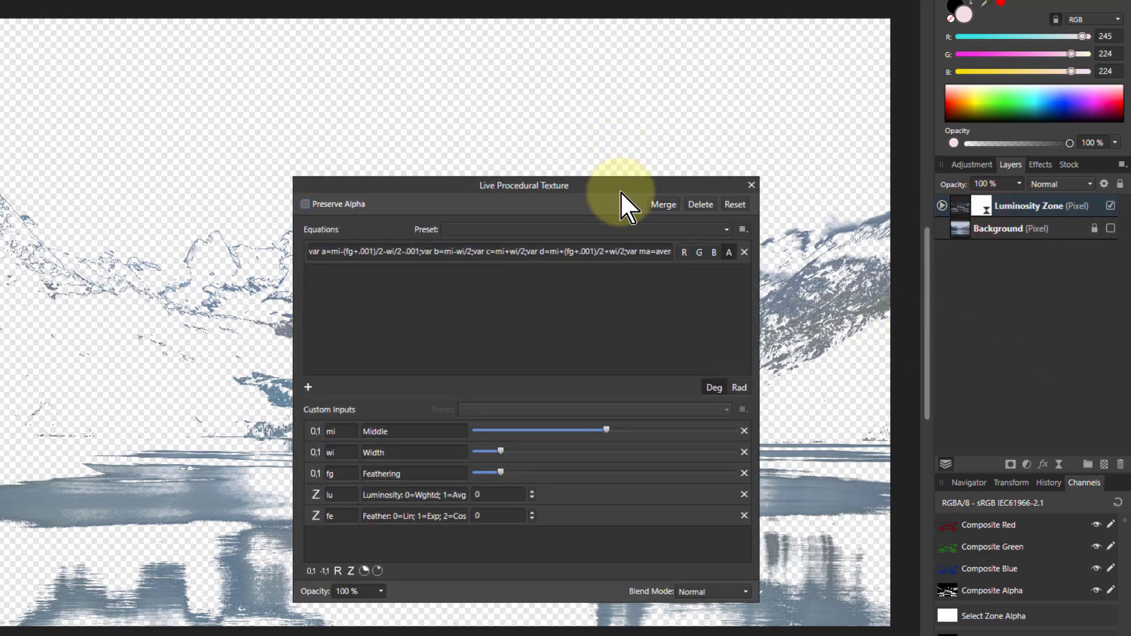
drag(621, 191, 669, 12)
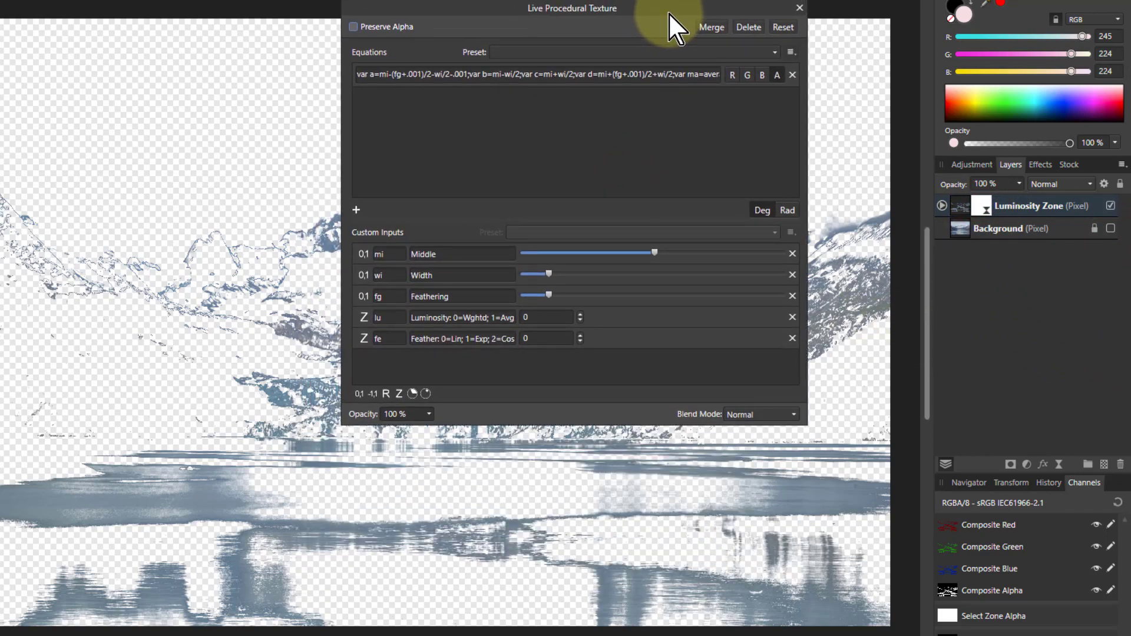
drag(655, 251, 688, 257)
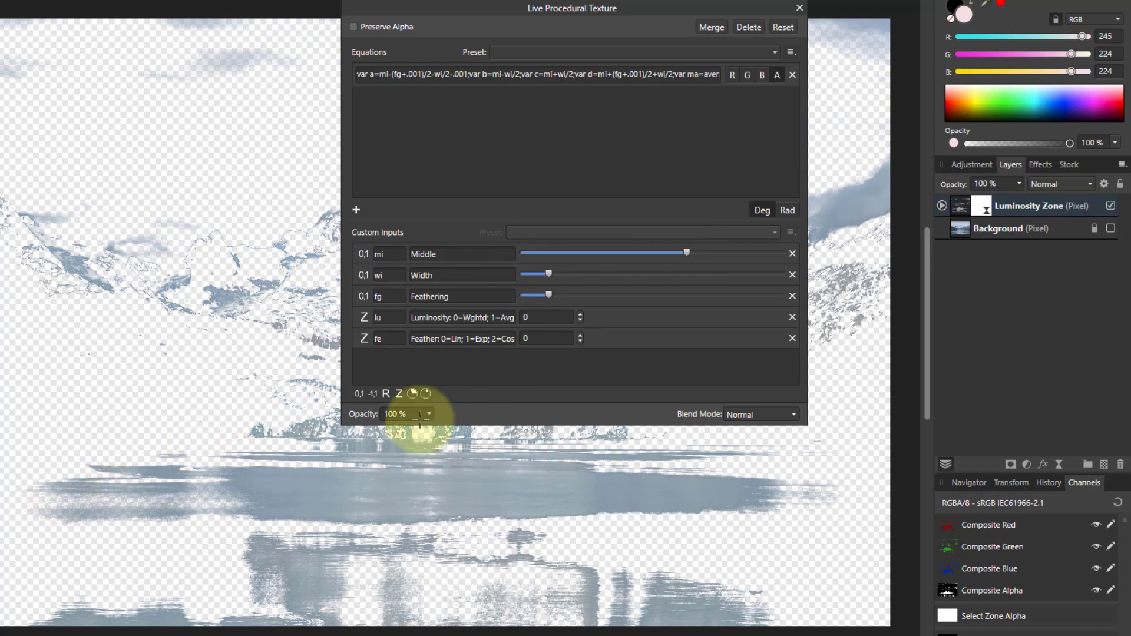
drag(548, 273, 583, 271)
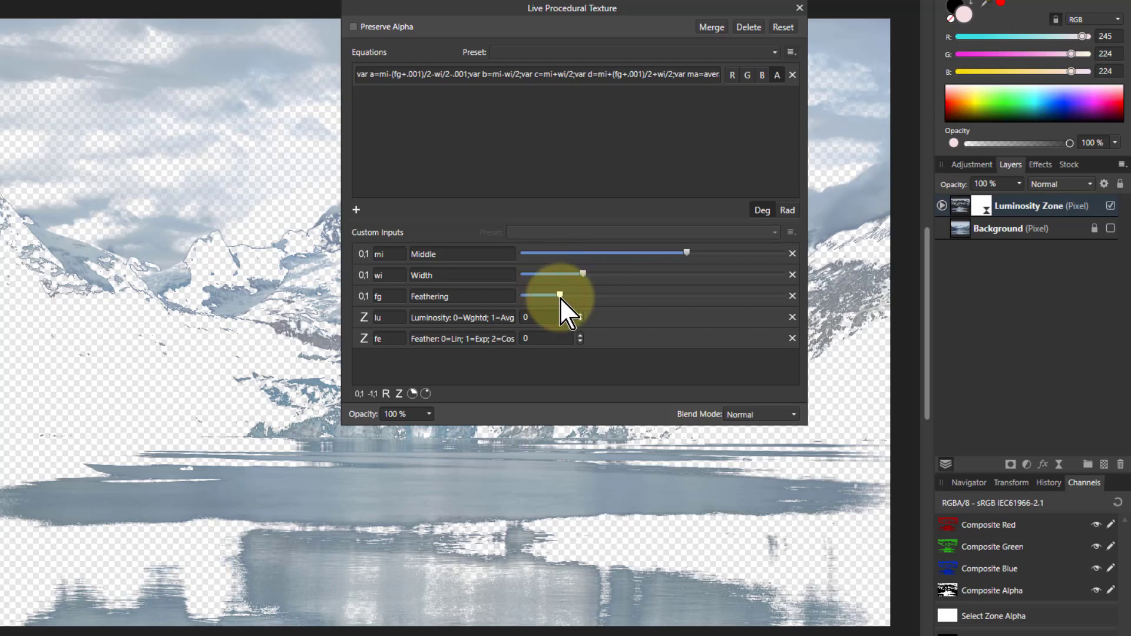
drag(560, 297, 567, 295)
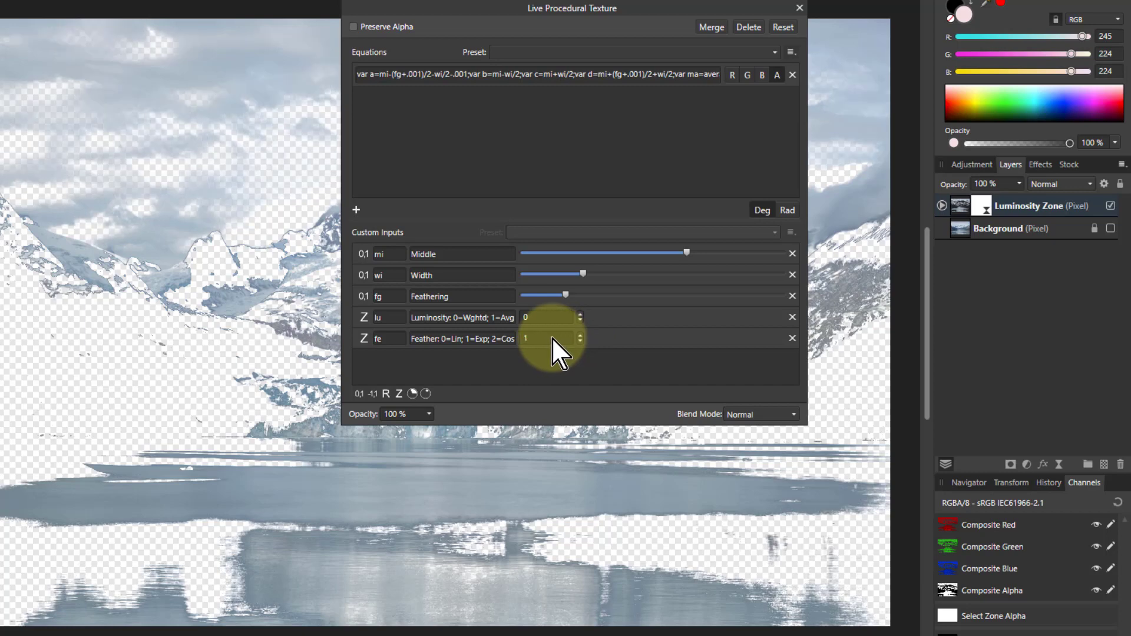
scroll(551, 338, up, 1)
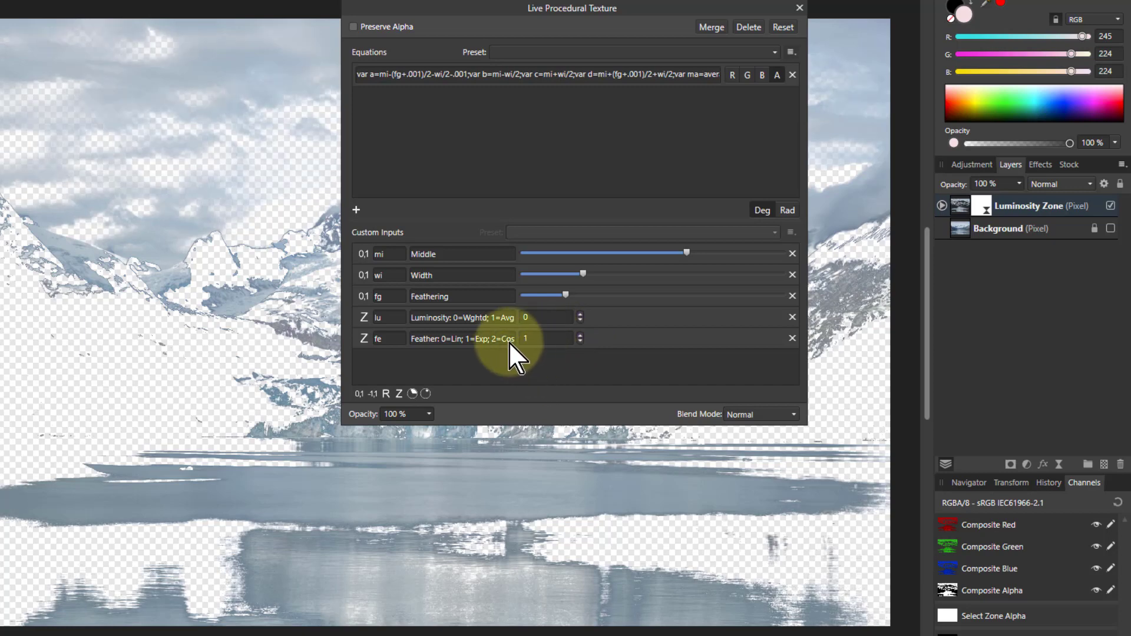
- Toggle the Background layer's visibility to compare the isolated zone with the full photo, and increase the zone's Width slightly
click(1112, 229)
click(1112, 229)
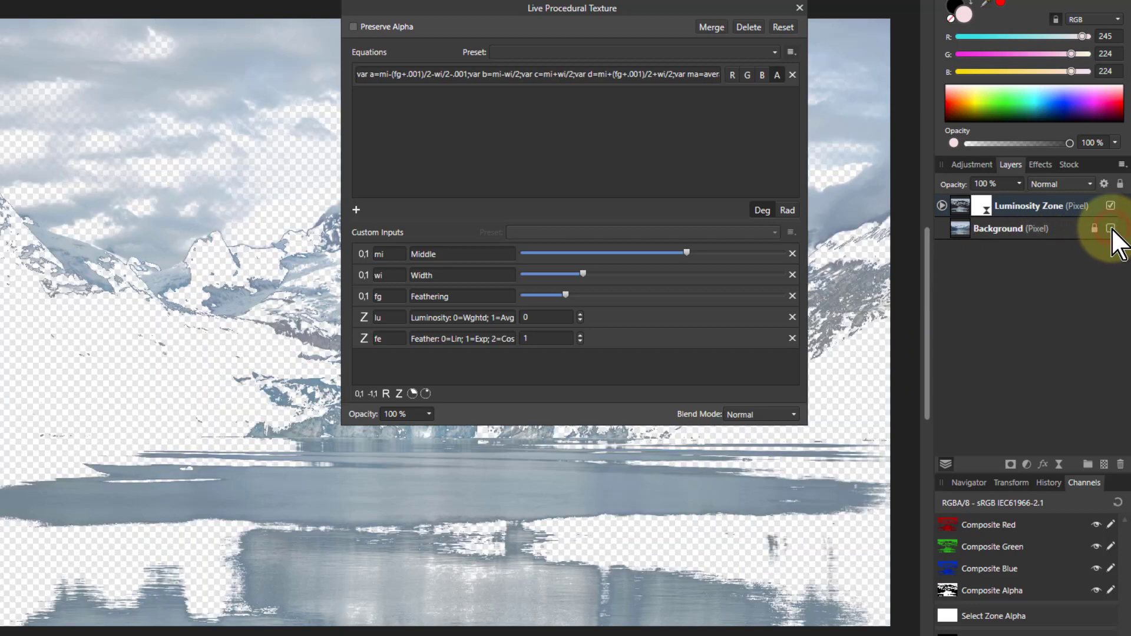
click(1111, 229)
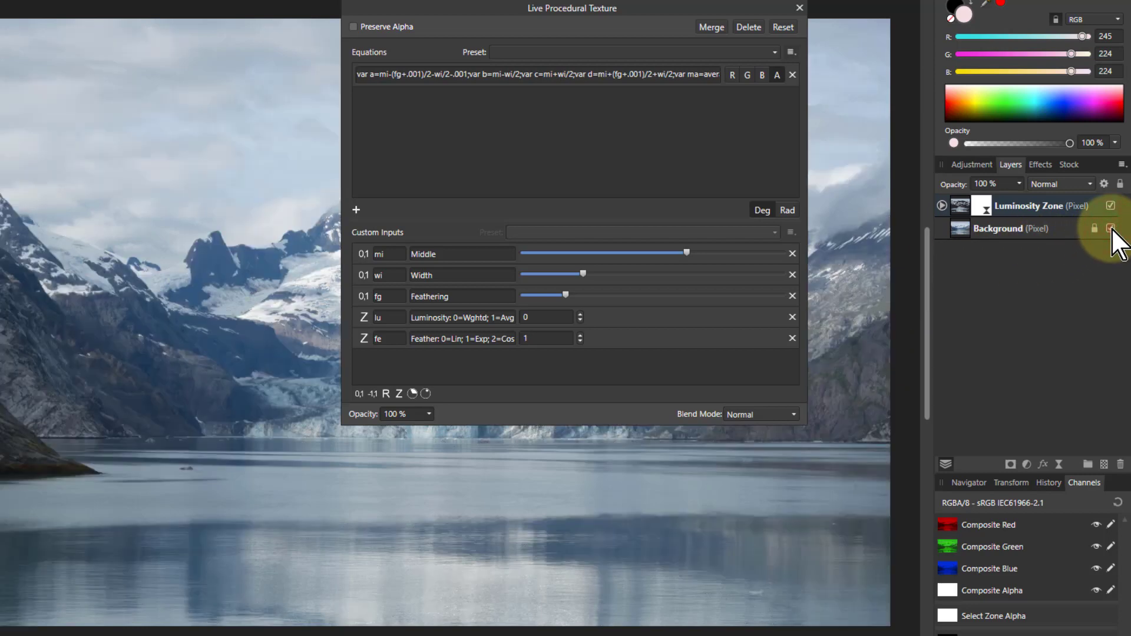
click(1111, 229)
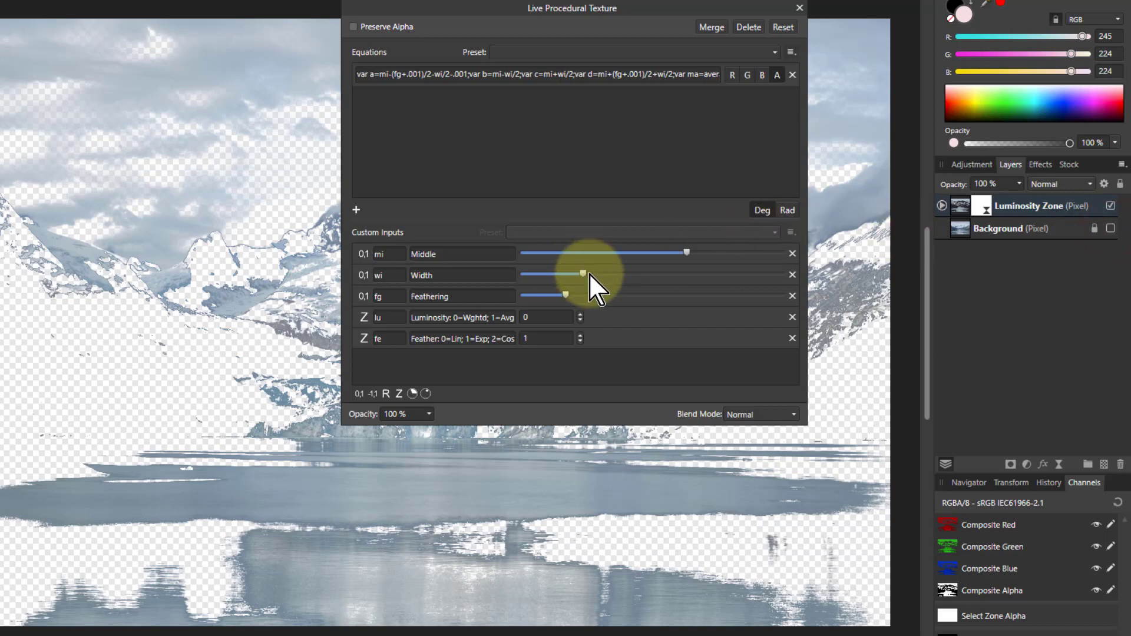
drag(589, 273, 593, 274)
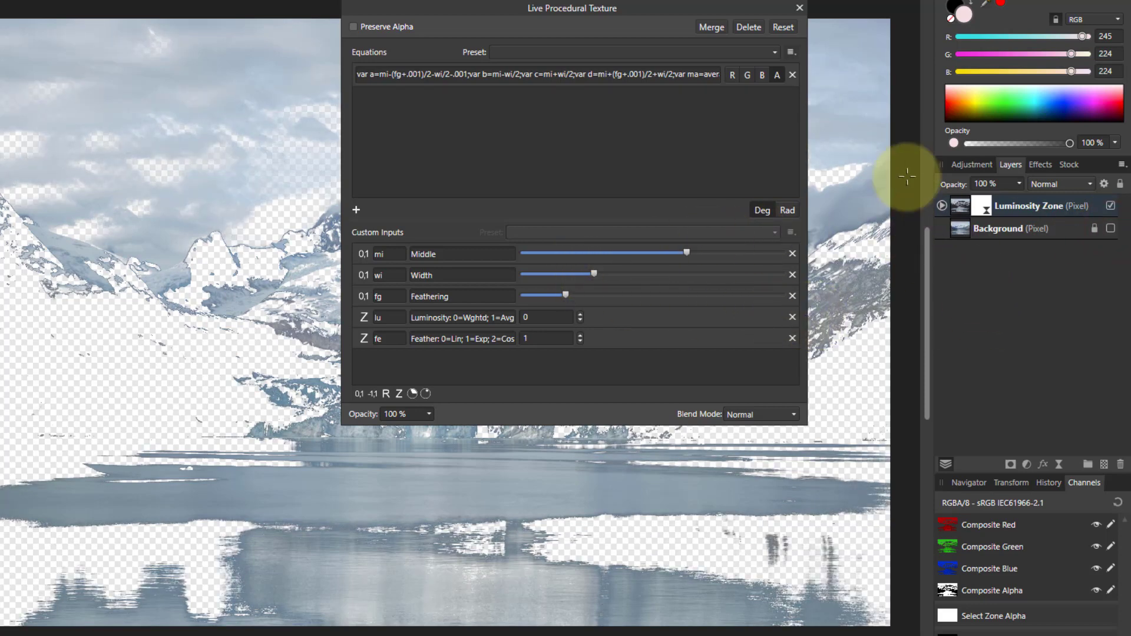
- Add a Curves adjustment to the photo's Luminosity Zone layer, raising the curve slightly near its midpoint
click(800, 10)
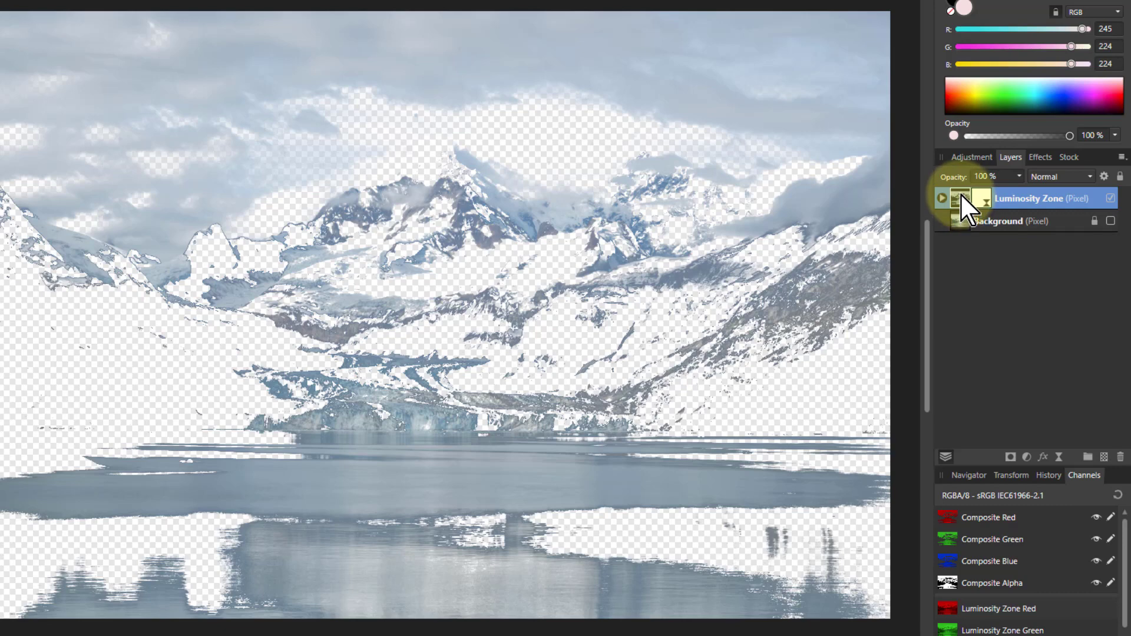
click(1025, 456)
click(917, 274)
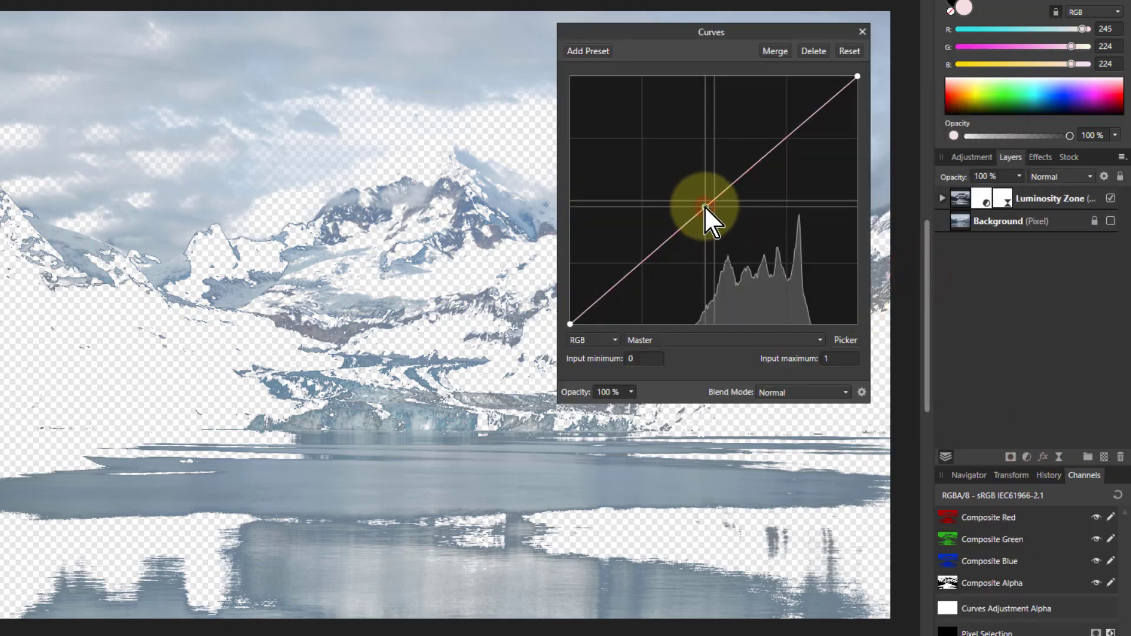
mouse_move(705, 206)
mouse_down()
mouse_move(690, 189)
mouse_move(726, 227)
mouse_move(705, 201)
mouse_up()
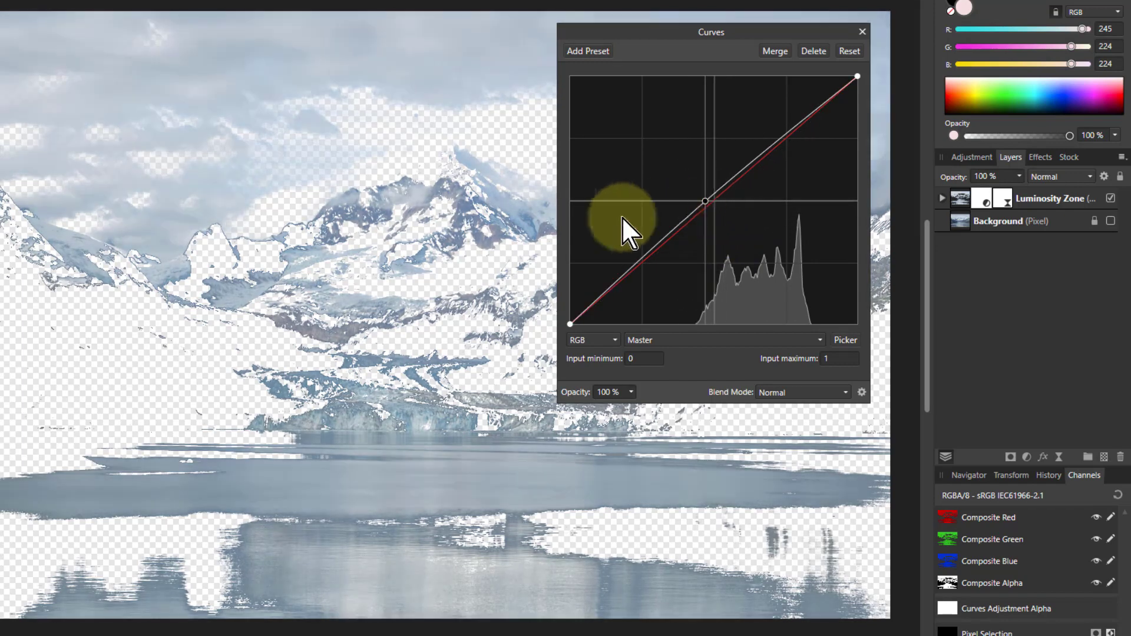
click(862, 32)
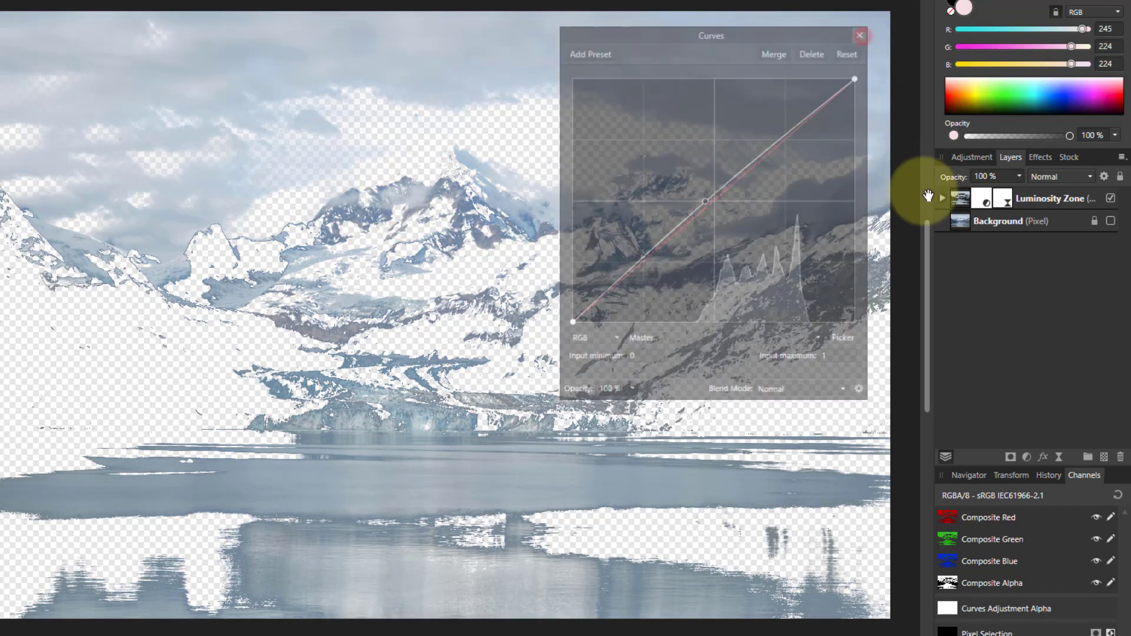
- Expand the Luminosity Zone layer to show its nested items, and add a mask to it
click(949, 197)
click(942, 198)
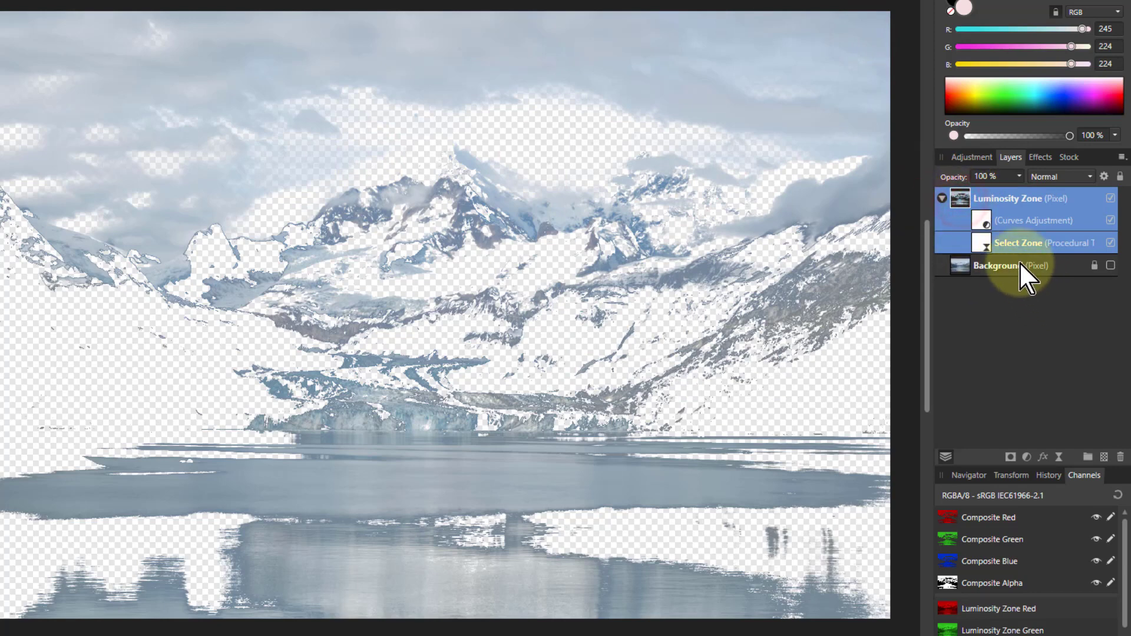
click(1001, 193)
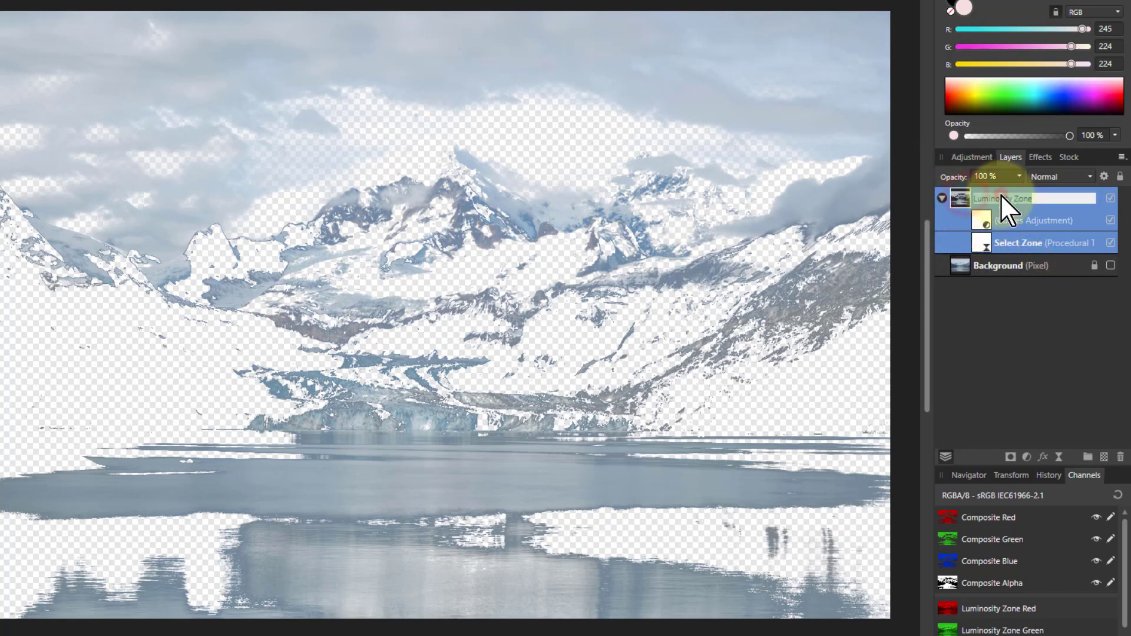
click(952, 198)
click(1011, 458)
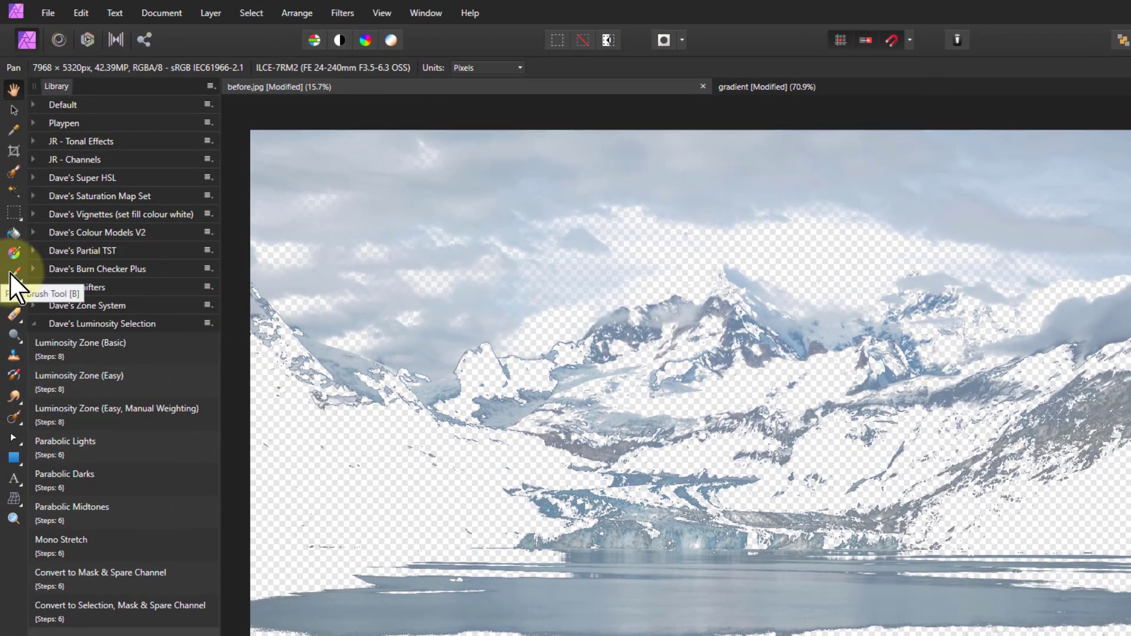
- With the Paint Brush in black, mask out the sky and mountains of the Luminosity Zone layer, resizing the brush as needed
click(12, 273)
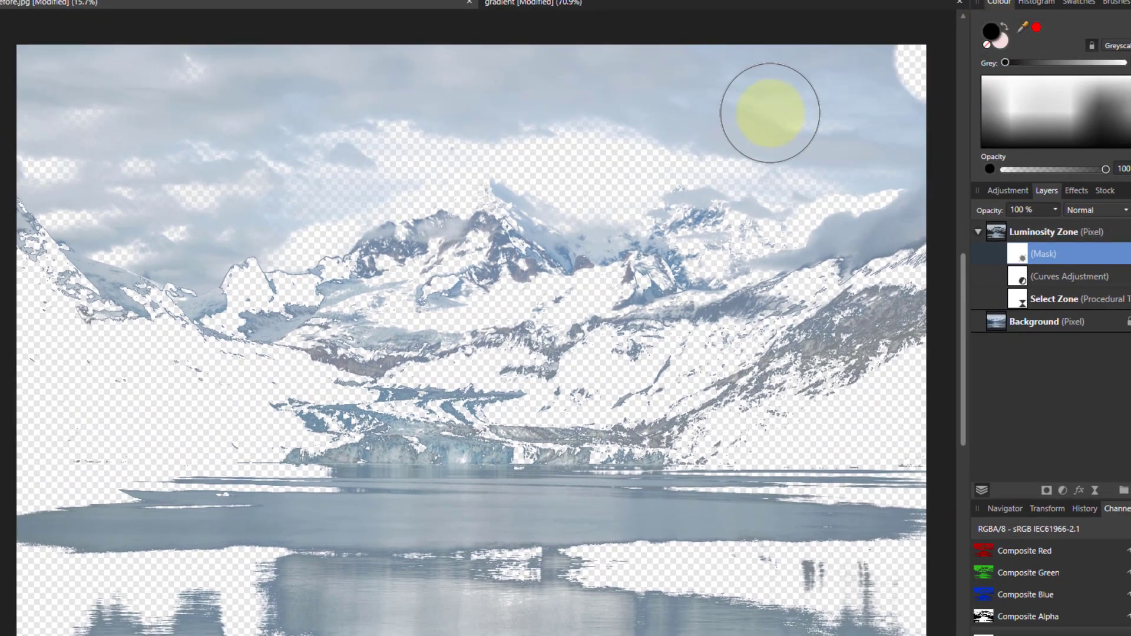
mouse_move(770, 113)
mouse_down()
mouse_move(696, 130)
mouse_move(299, 120)
mouse_move(307, 133)
mouse_move(286, 122)
mouse_up()
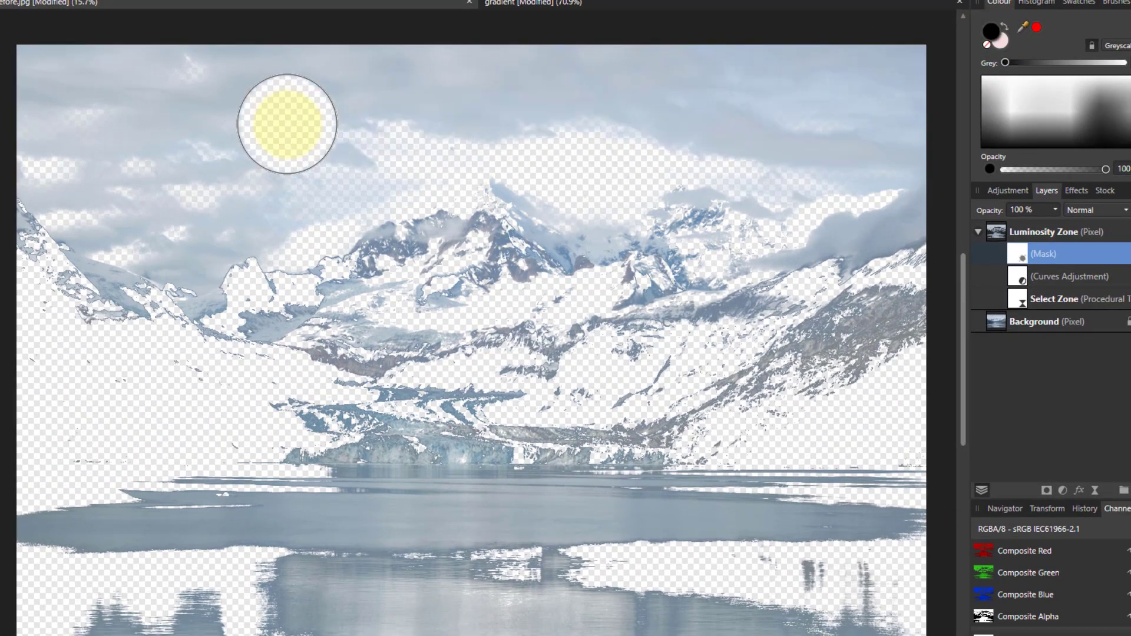
key(bracketright)
key(bracketright)
key(bracketright)
key(bracketright)
mouse_move(166, 120)
mouse_down()
mouse_move(99, 120)
mouse_move(141, 171)
mouse_move(241, 233)
mouse_move(422, 258)
mouse_move(603, 254)
mouse_move(674, 226)
mouse_move(763, 108)
mouse_move(813, 170)
mouse_move(796, 147)
mouse_move(446, 129)
mouse_move(291, 148)
mouse_move(327, 307)
mouse_move(454, 276)
mouse_move(816, 267)
mouse_move(490, 249)
mouse_move(363, 215)
mouse_up()
key(bracketleft)
key(bracketleft)
key(bracketleft)
key(bracketleft)
key(bracketleft)
key(bracketleft)
key(bracketleft)
key(bracketleft)
key(bracketleft)
key(bracketleft)
key(bracketleft)
key(bracketleft)
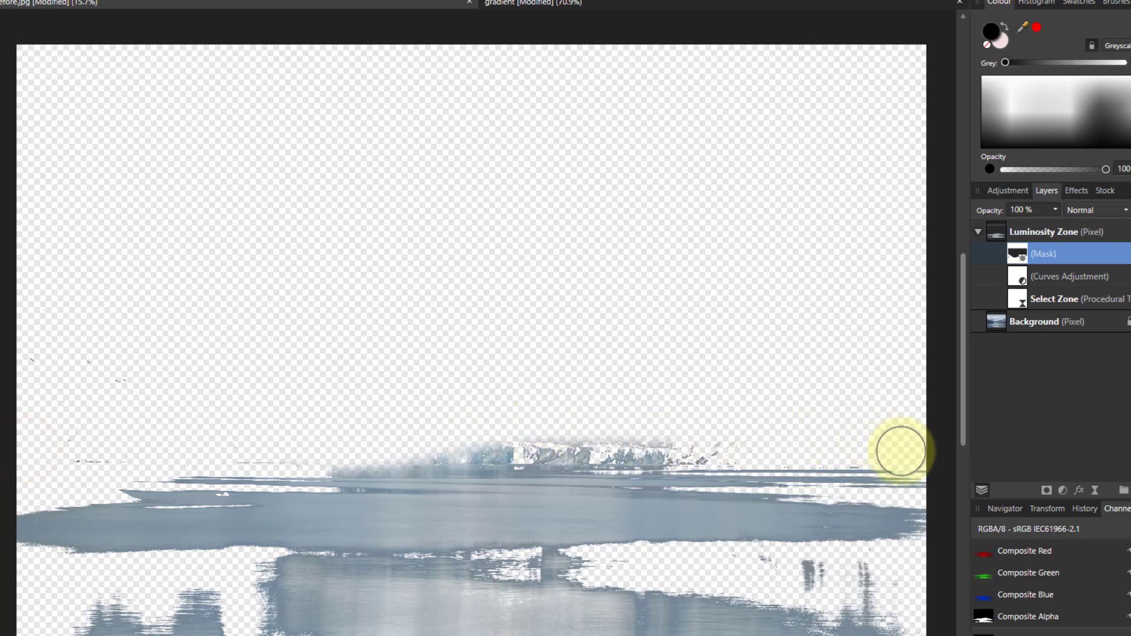
- Mask out the remaining glacier base and shoreline with straight black strokes across the photo's full width
drag(925, 454, 926, 454)
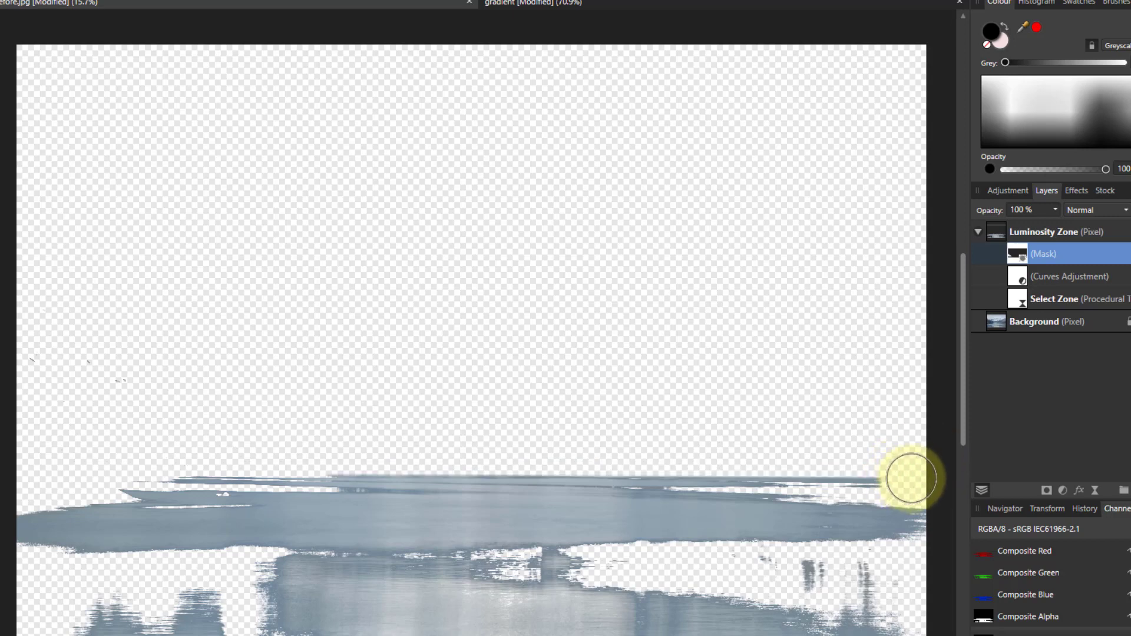
click(913, 467)
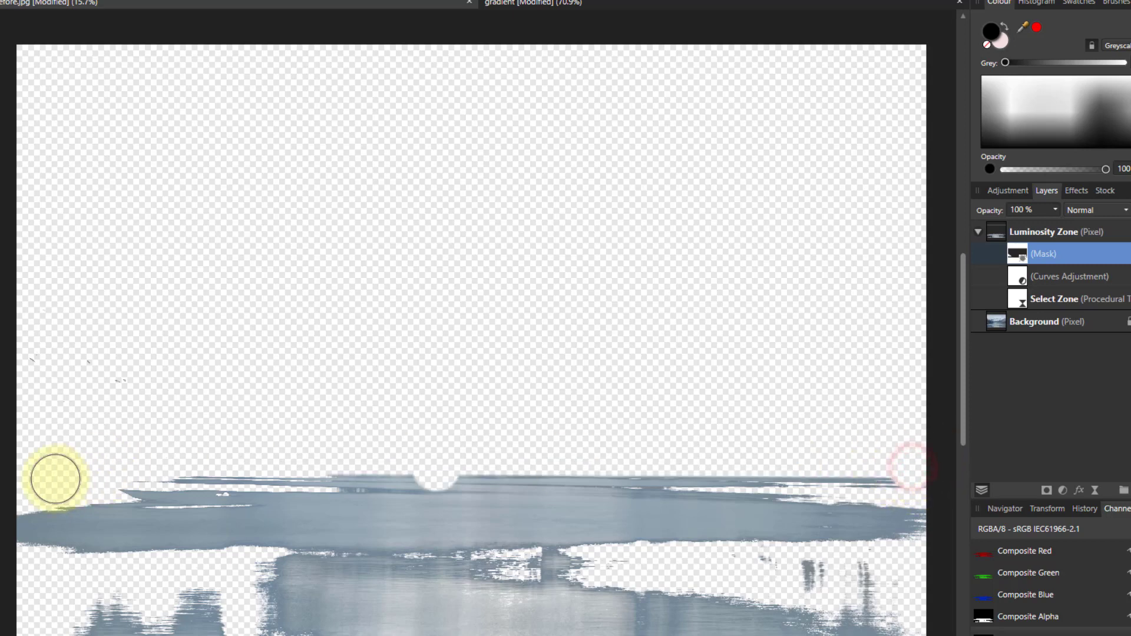
shift+click(21, 468)
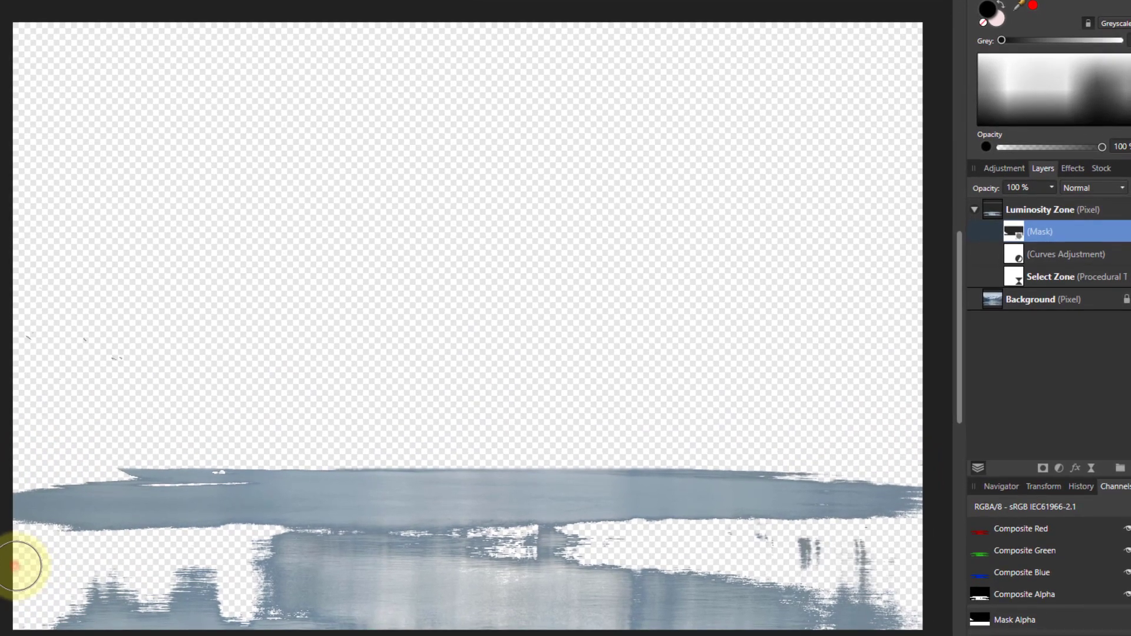
- Mask out the mountain reflections below the bright band of water so only that band stays in the zone
click(26, 586)
shift+click(907, 557)
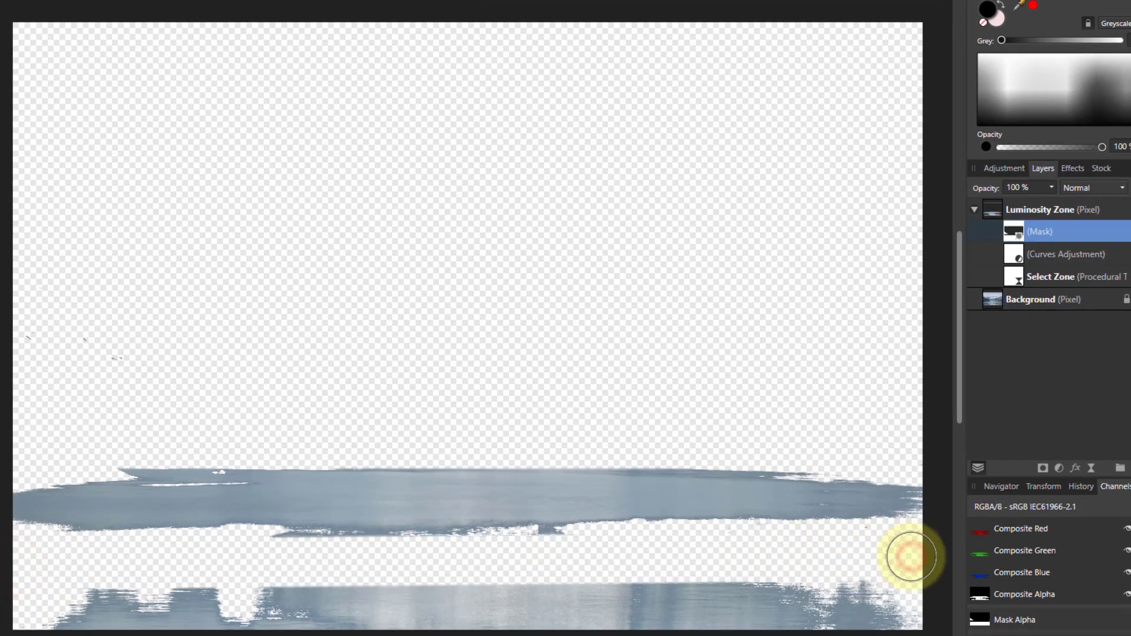
drag(842, 610, 50, 606)
drag(316, 581, 897, 590)
mouse_move(555, 570)
mouse_down()
mouse_move(536, 548)
mouse_move(556, 546)
mouse_move(523, 548)
mouse_up()
drag(404, 558, 273, 551)
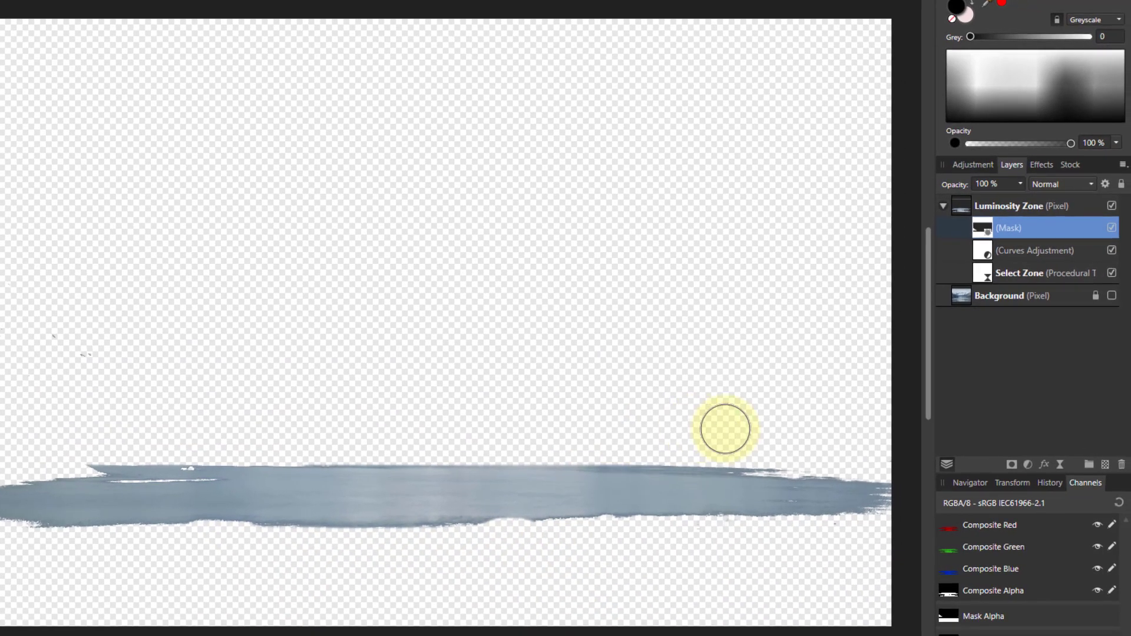
- Show the Background layer and raise the midpoint of the Luminosity Zone's Curves adjustment to brighten the band of water
click(1112, 297)
click(1112, 296)
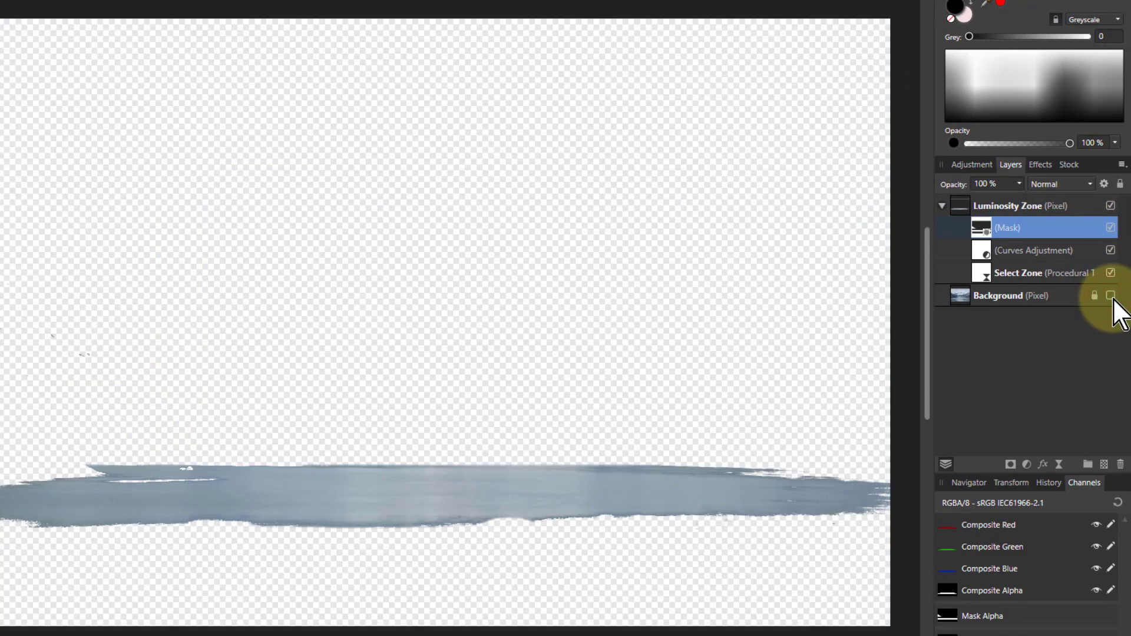
click(1111, 297)
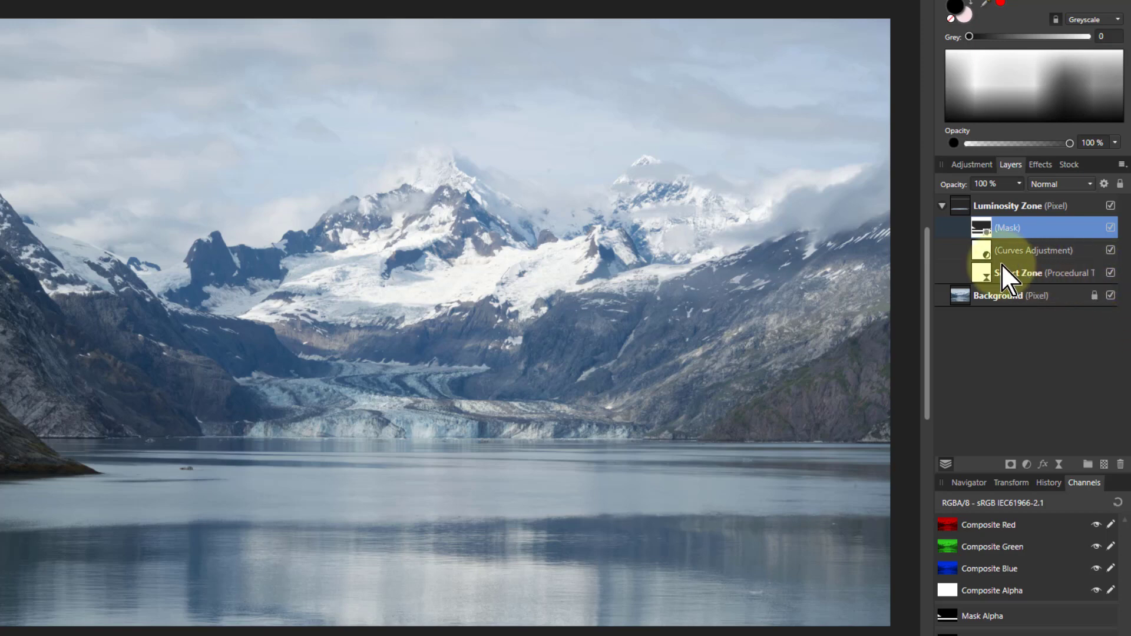
double_click(981, 250)
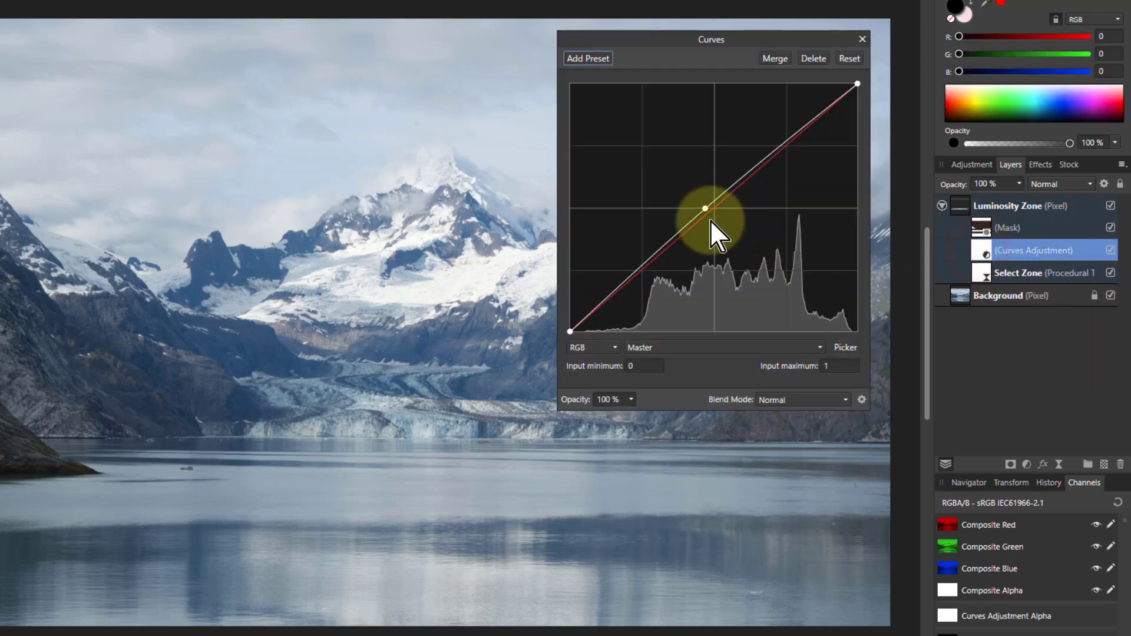
mouse_move(705, 206)
mouse_down()
mouse_move(697, 200)
mouse_move(709, 207)
mouse_move(709, 192)
mouse_up()
mouse_move(697, 189)
mouse_down()
mouse_move(702, 203)
mouse_move(681, 190)
mouse_move(707, 224)
mouse_move(696, 200)
mouse_up()
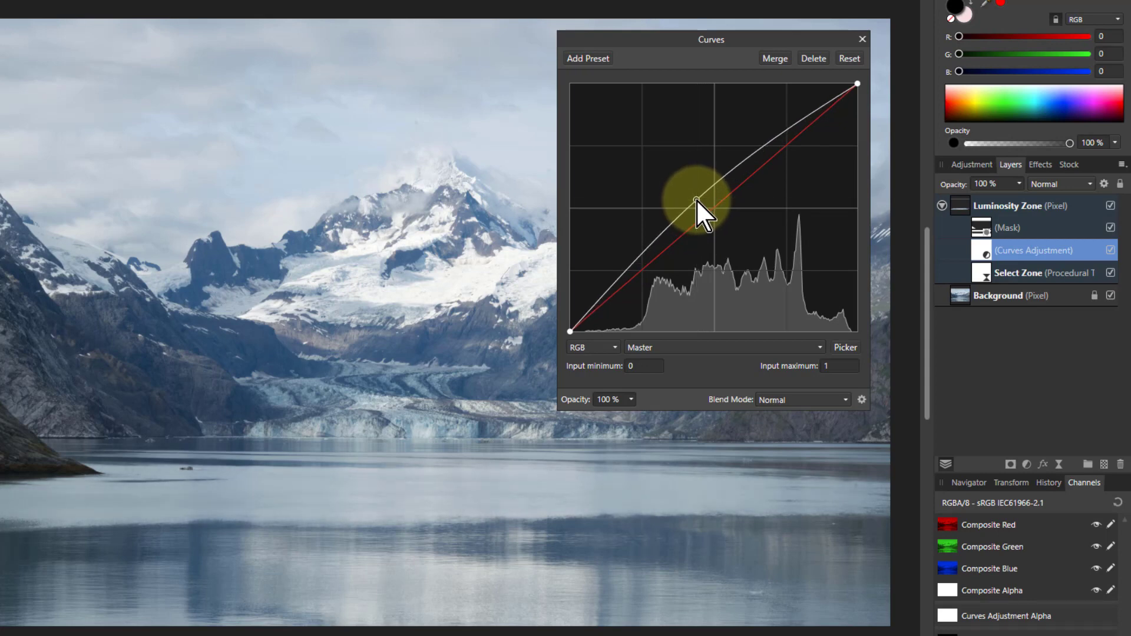
click(862, 39)
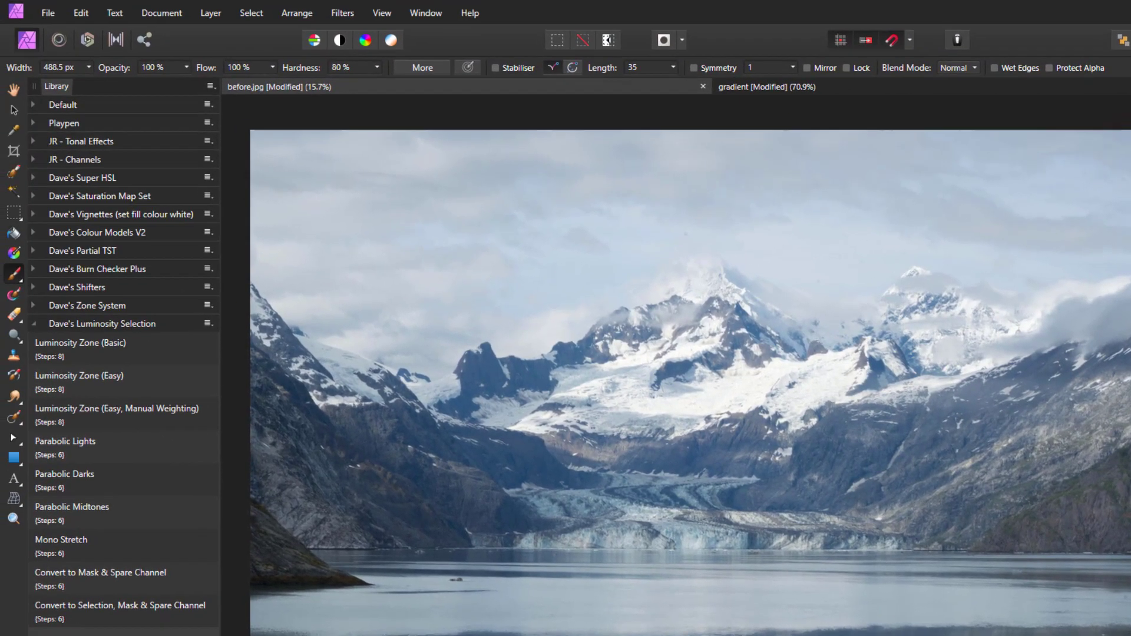
- Run the Luminosity Zone (Easy) macro again, collapse the first zone layer, and hide that layer and the Background
click(65, 381)
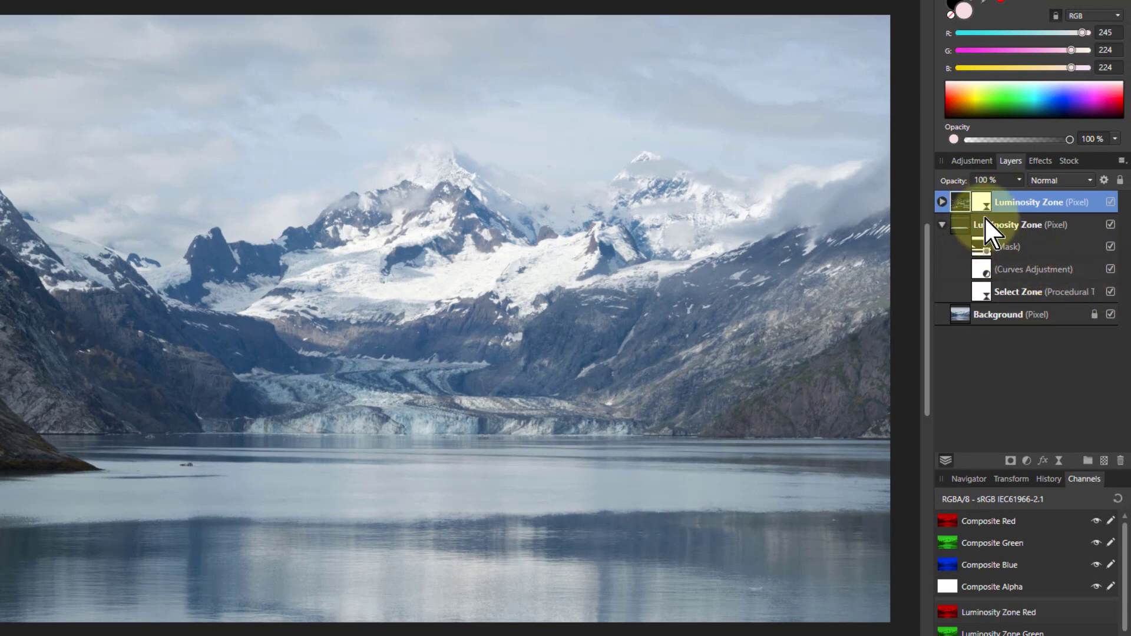
click(942, 225)
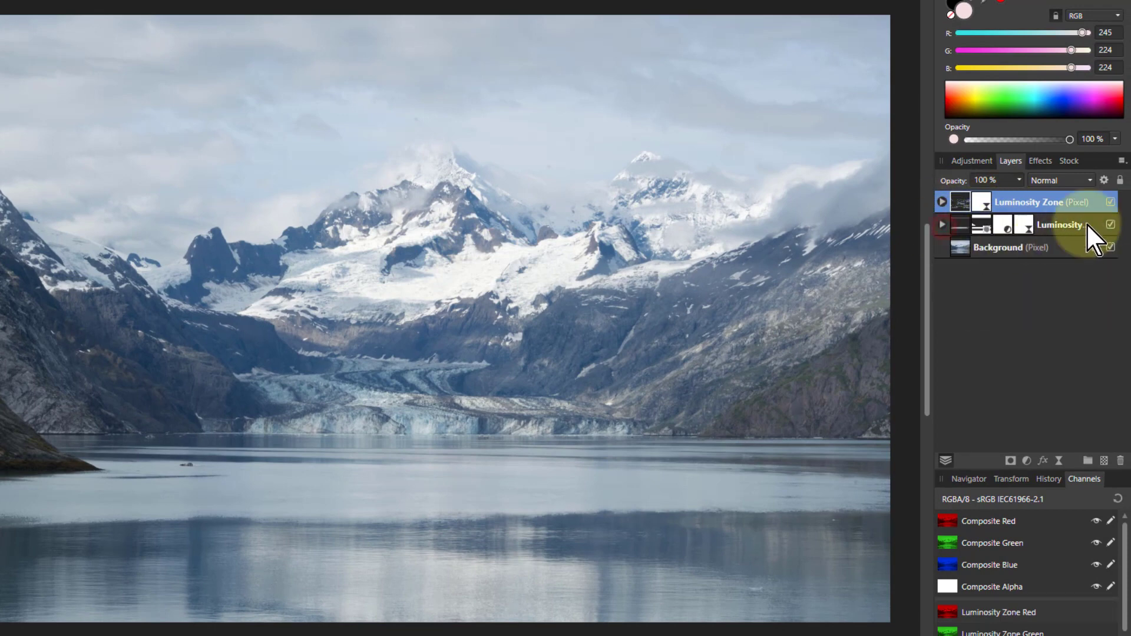
click(1111, 225)
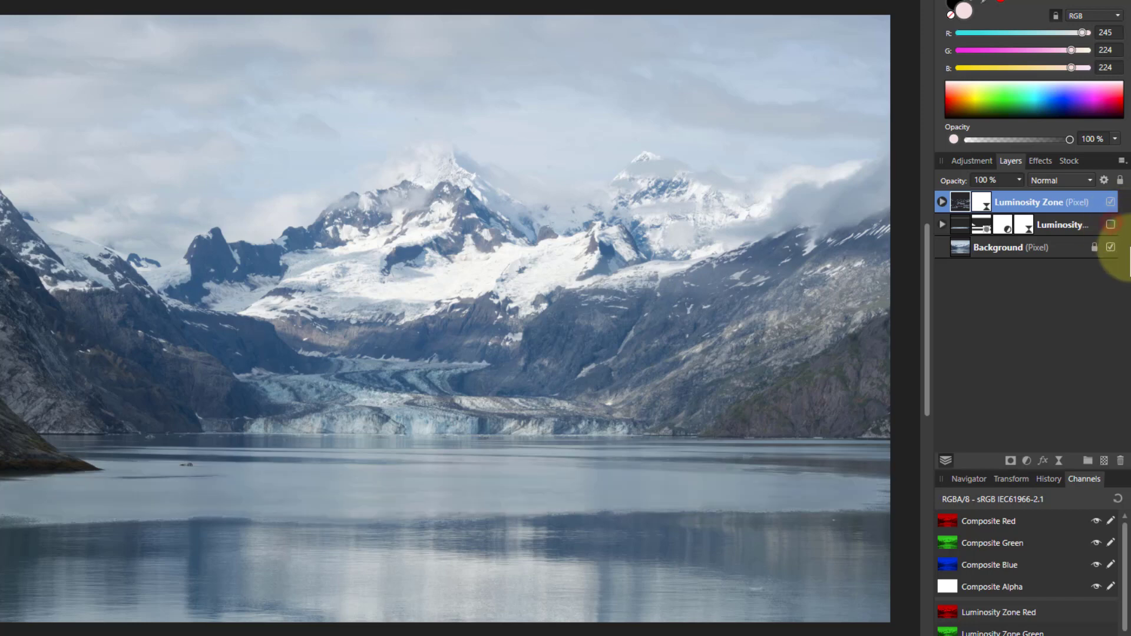
click(1104, 248)
click(1110, 247)
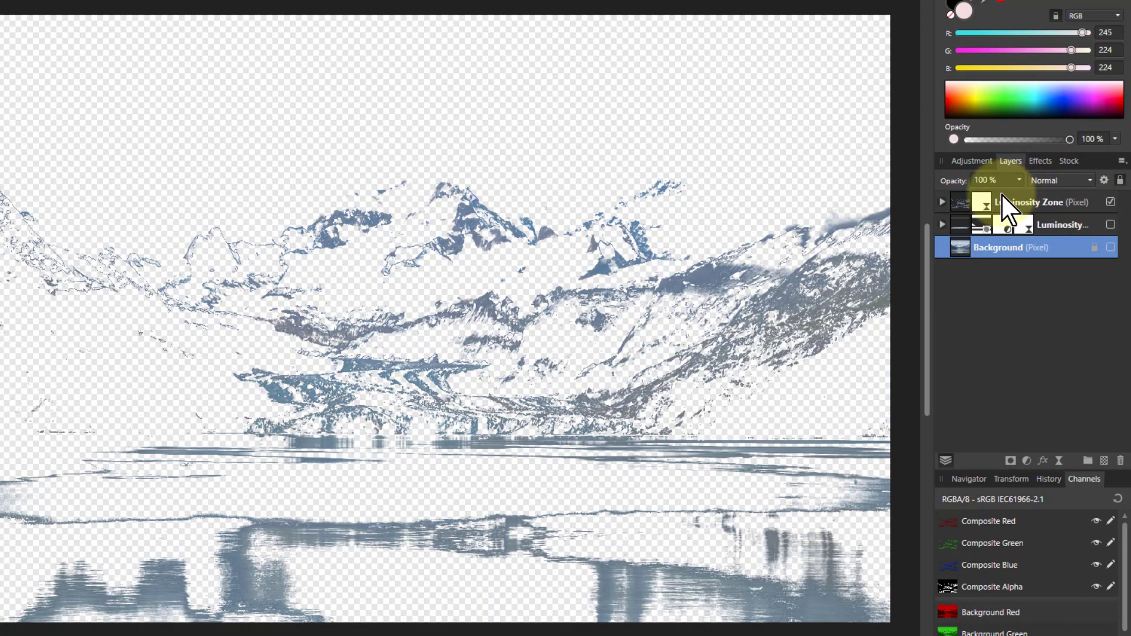
- In the new Luminosity Zone's procedural texture, lower Middle and increase Width to isolate the darker tones
double_click(988, 201)
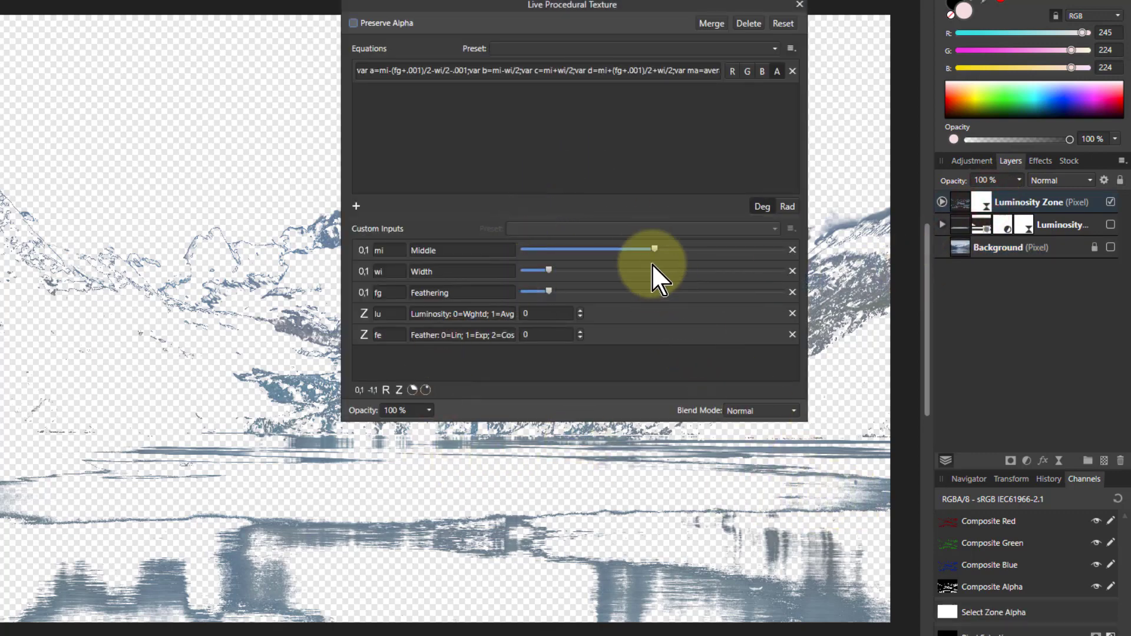
drag(653, 250, 597, 271)
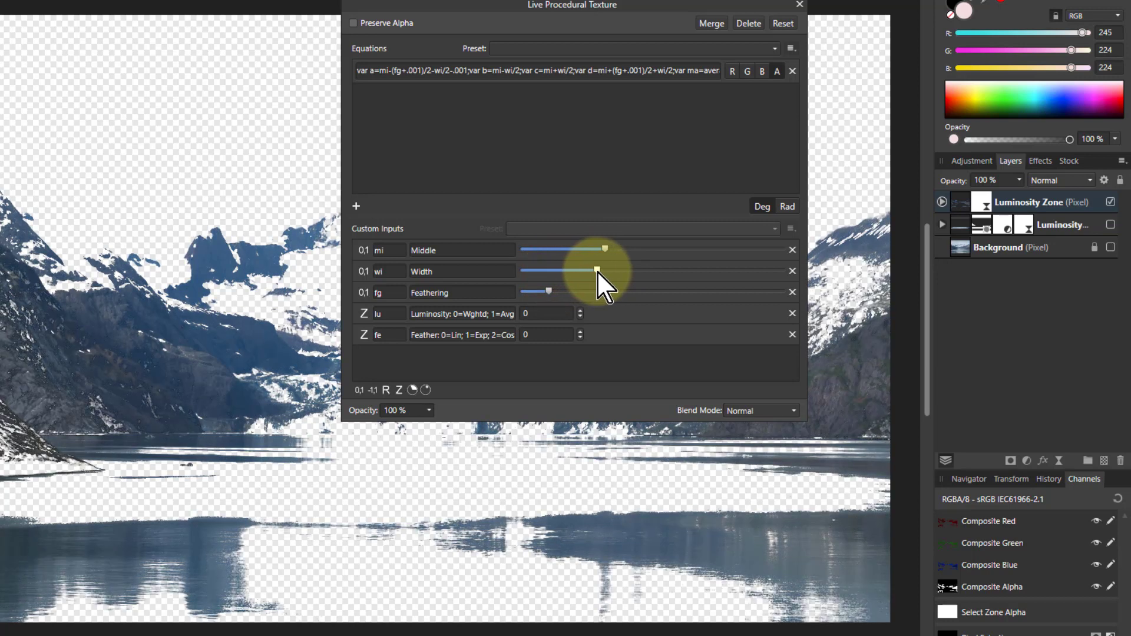
click(800, 5)
- Add a mask to the new Luminosity Zone layer and expand the layer to show it
click(955, 202)
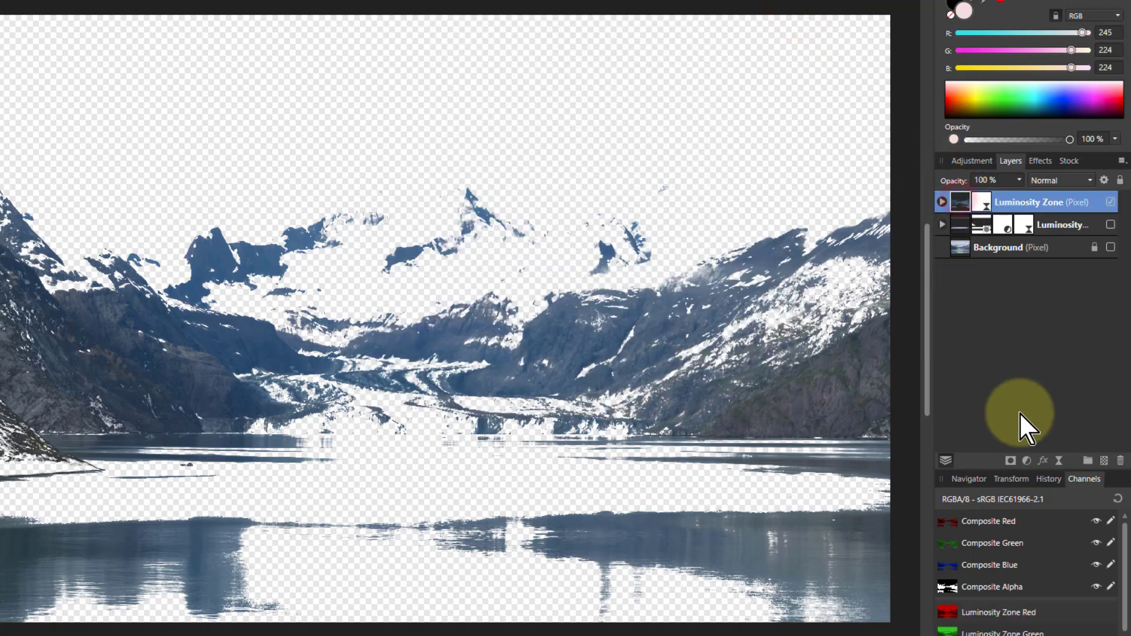
click(1011, 460)
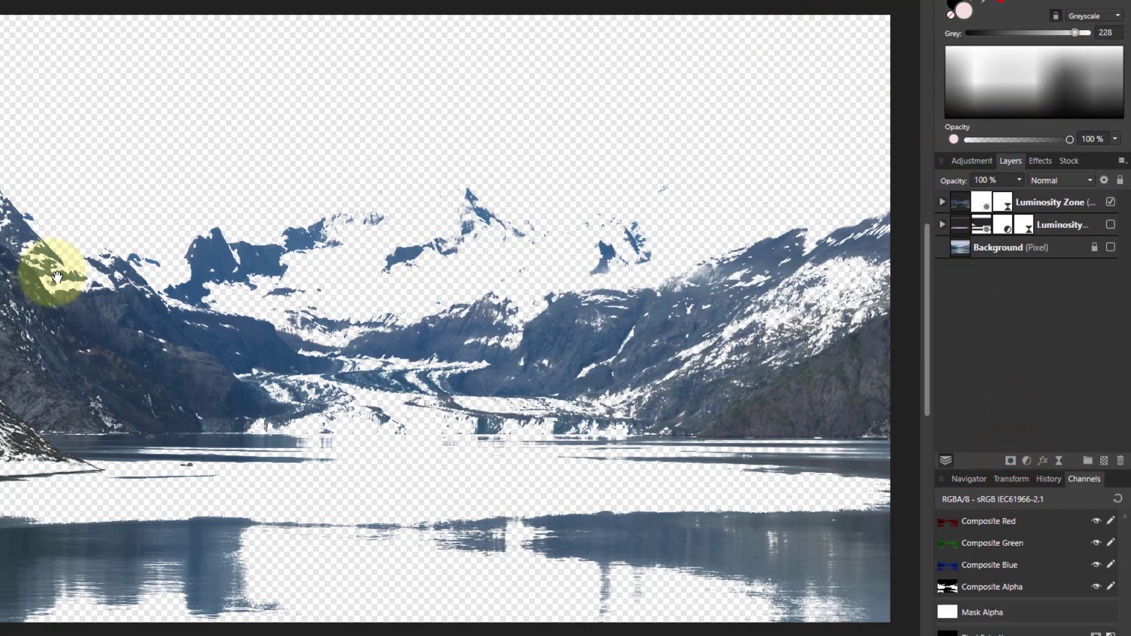
click(943, 202)
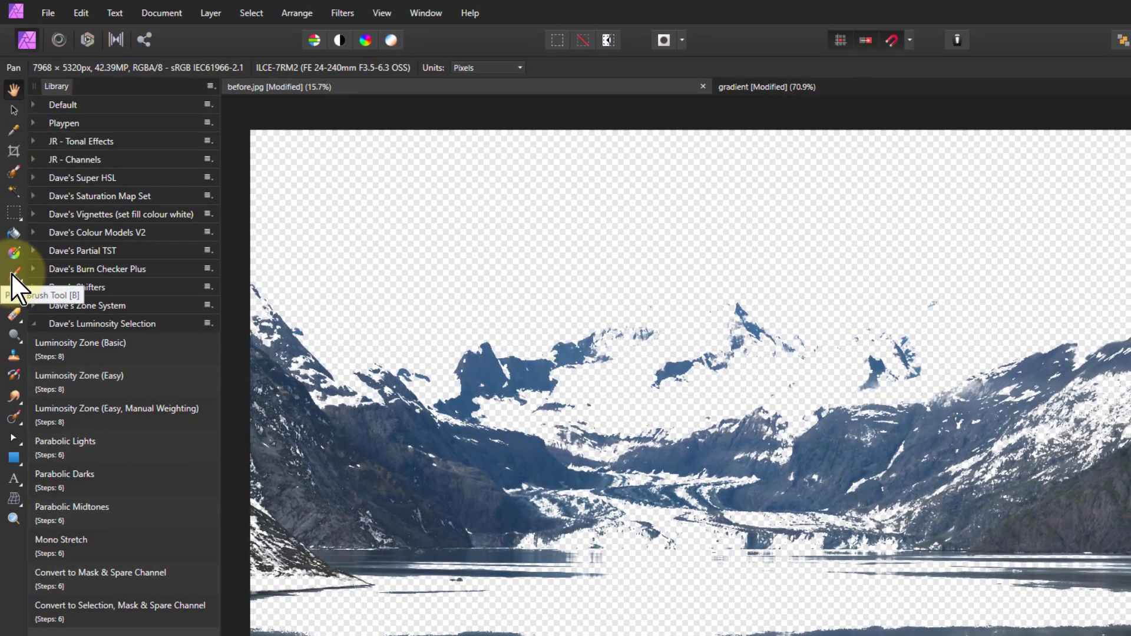
- Paint black with an enlarged brush on the new mask over the mountains and shoreline, keeping only the dark reflections in the water
click(13, 272)
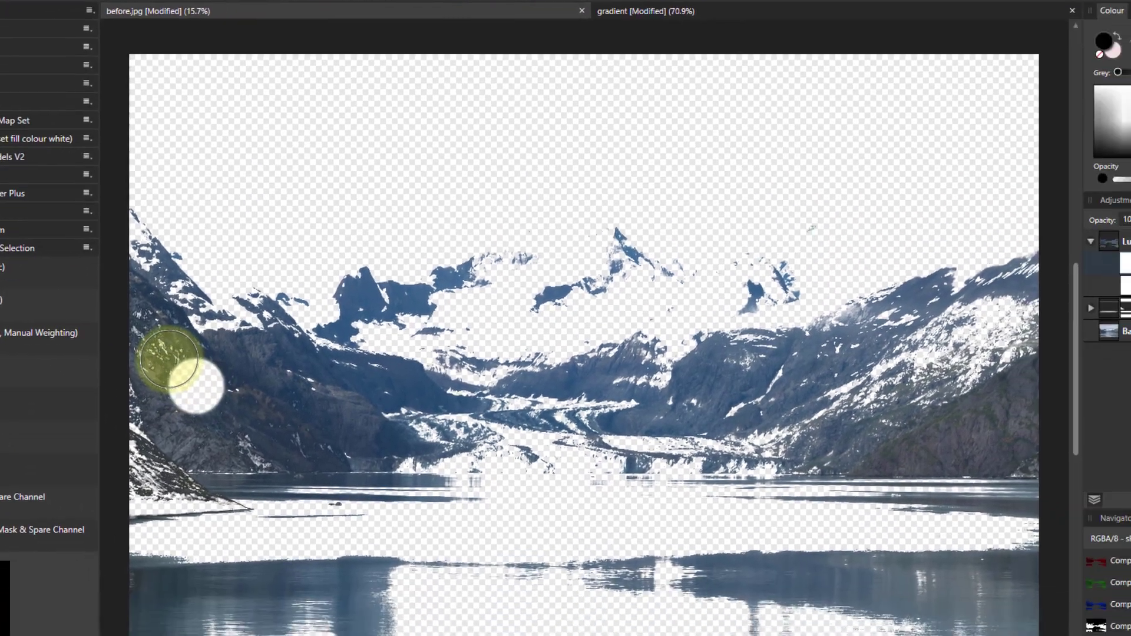
key(])
key(])
key(])
key(])
key(])
key(])
drag(151, 251, 167, 447)
mouse_move(109, 411)
mouse_down()
mouse_move(83, 416)
mouse_move(910, 349)
mouse_move(652, 260)
mouse_move(157, 270)
mouse_move(576, 267)
mouse_move(545, 202)
mouse_up()
shift+click(964, 407)
click(1065, 239)
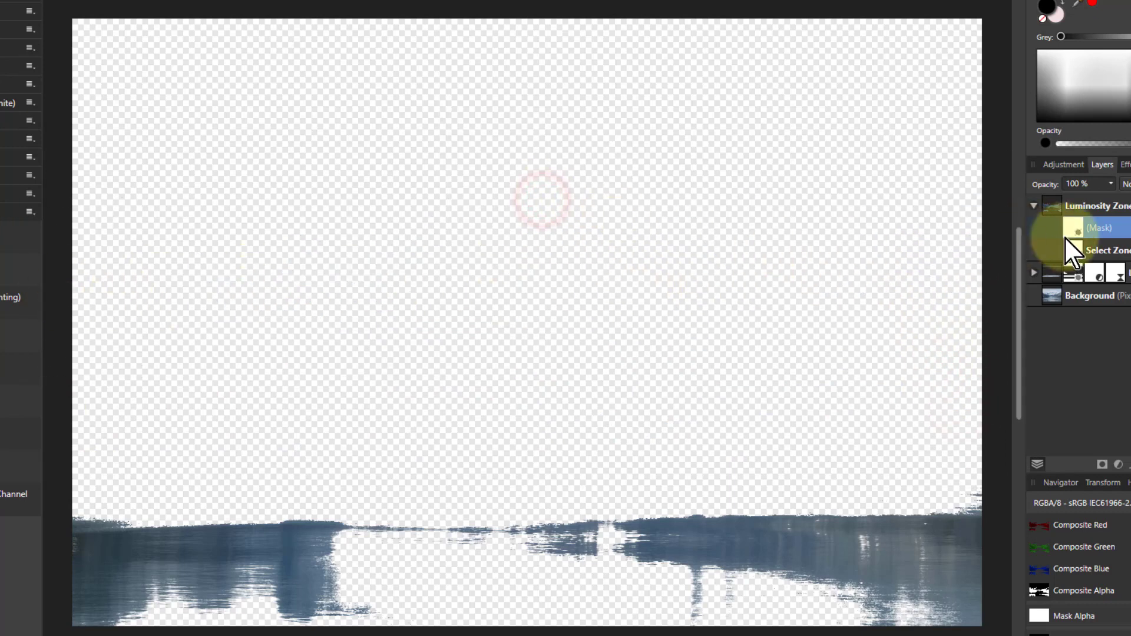
- Add a Curves adjustment to the new Luminosity Zone layer and pull the curve's midpoint down to darken the reflections
click(1055, 205)
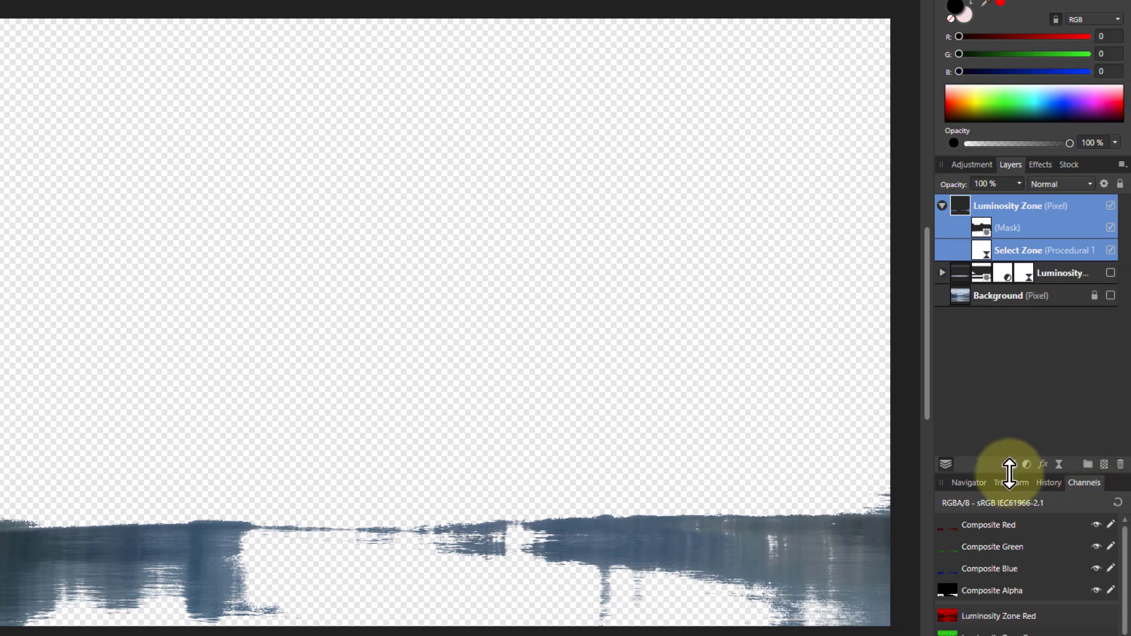
click(1026, 466)
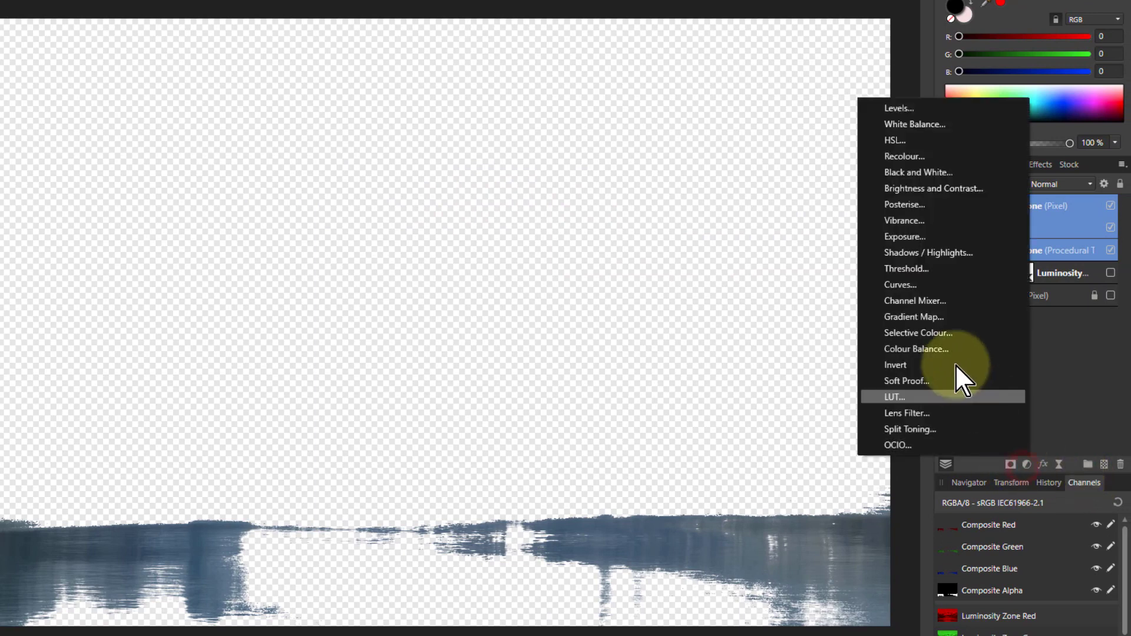
click(897, 286)
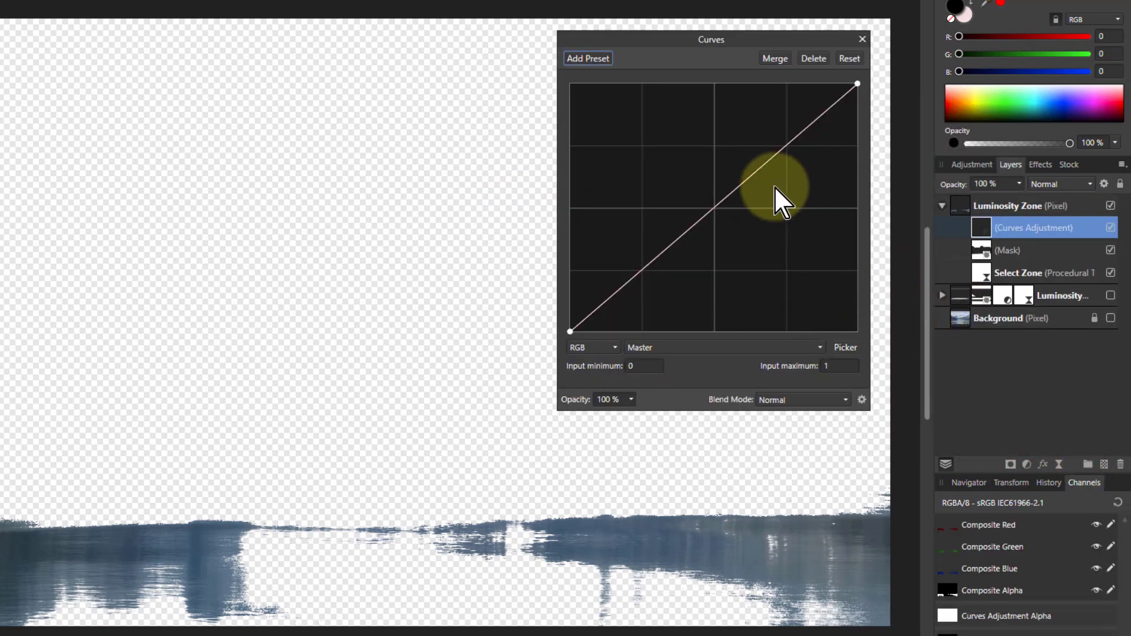
mouse_move(715, 210)
mouse_down()
mouse_move(725, 229)
mouse_move(723, 220)
mouse_up()
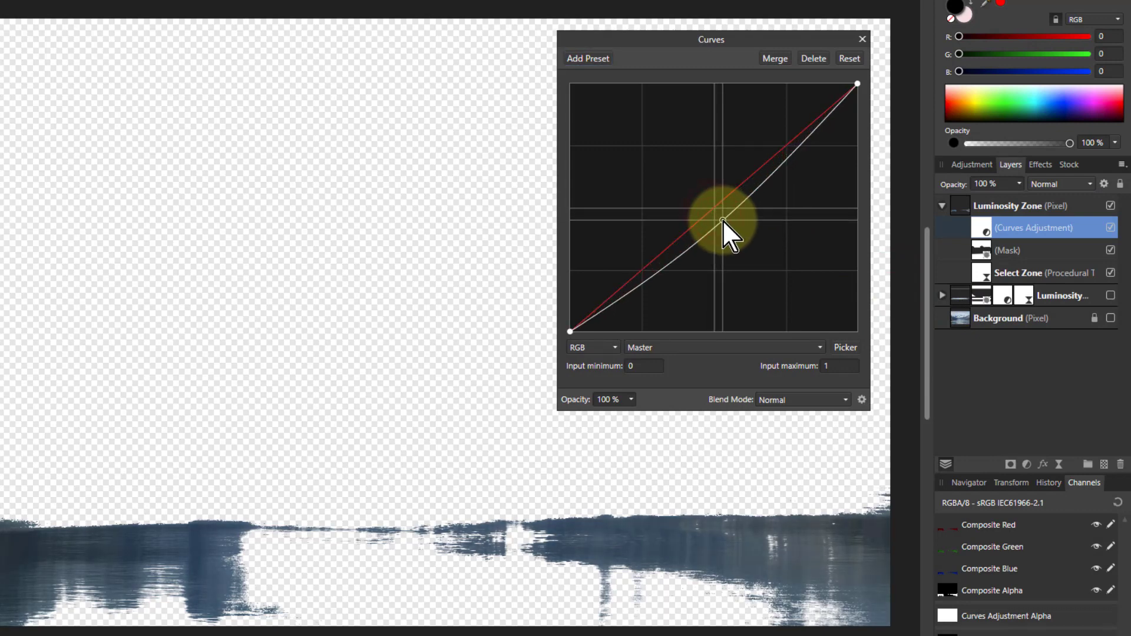
- Show the other Luminosity Zone layer and the Background again, and raise the curve's midpoint to just below the diagonal for subtler darkening
click(1111, 295)
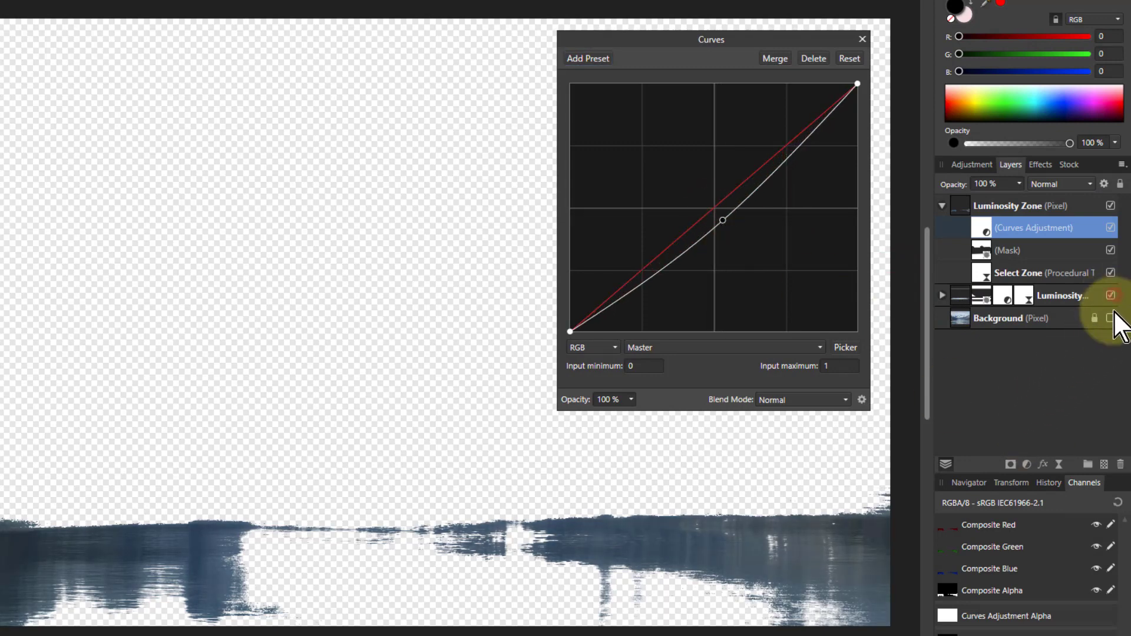
click(1111, 319)
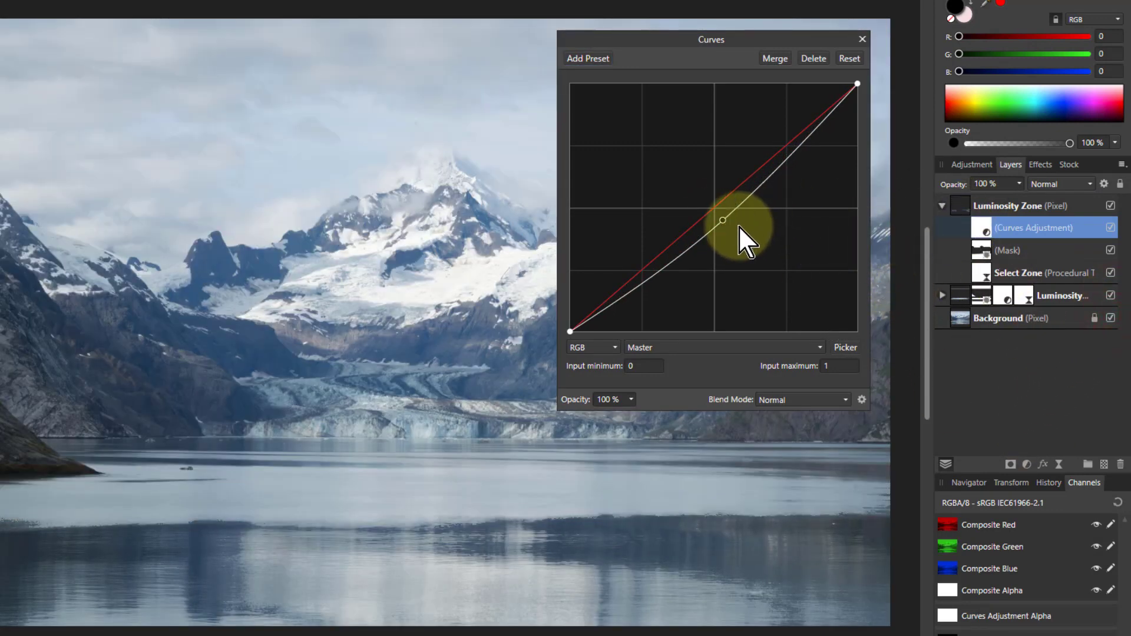
mouse_move(724, 218)
mouse_down()
mouse_move(730, 226)
mouse_move(719, 211)
mouse_up()
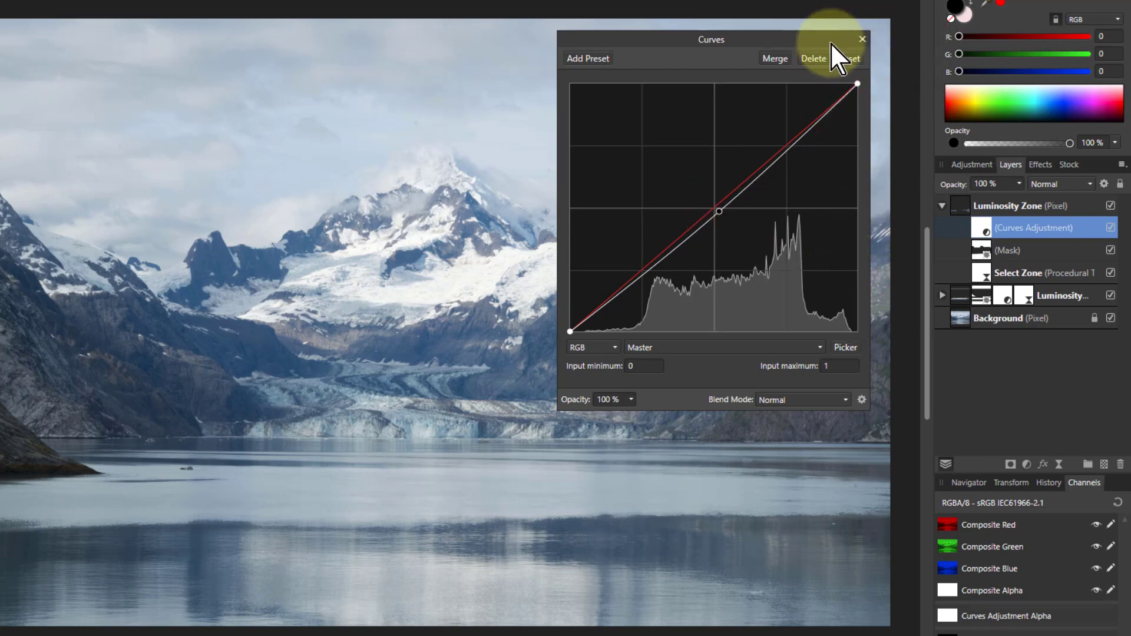
click(862, 39)
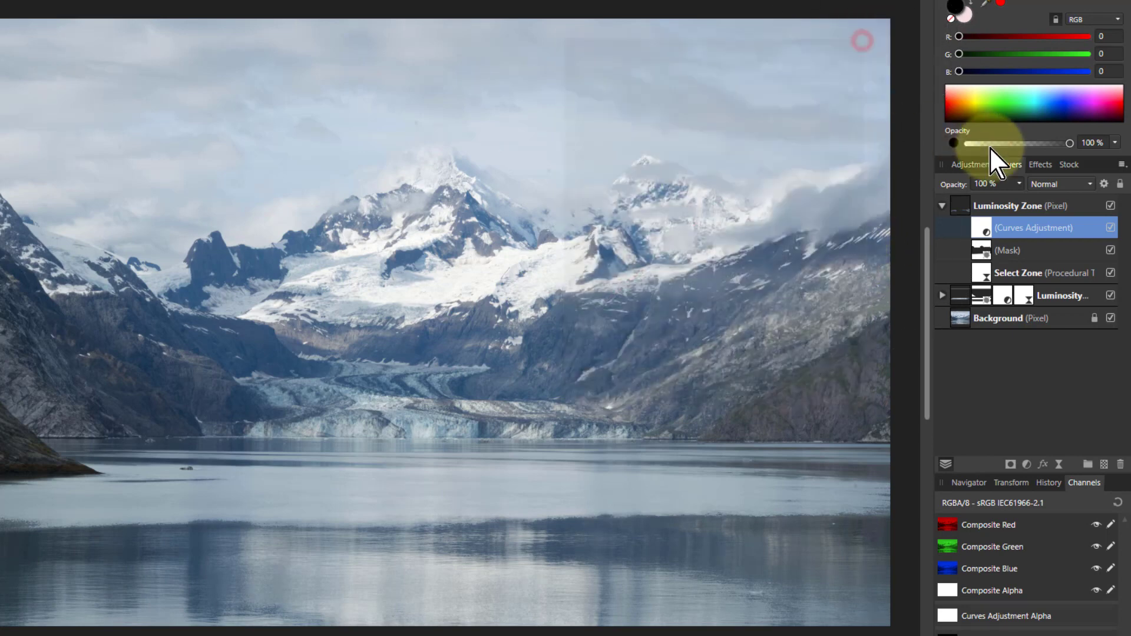
- Hide and reshow both Luminosity Zone layers together to compare the photo before and after, and collapse the expanded layer
click(967, 205)
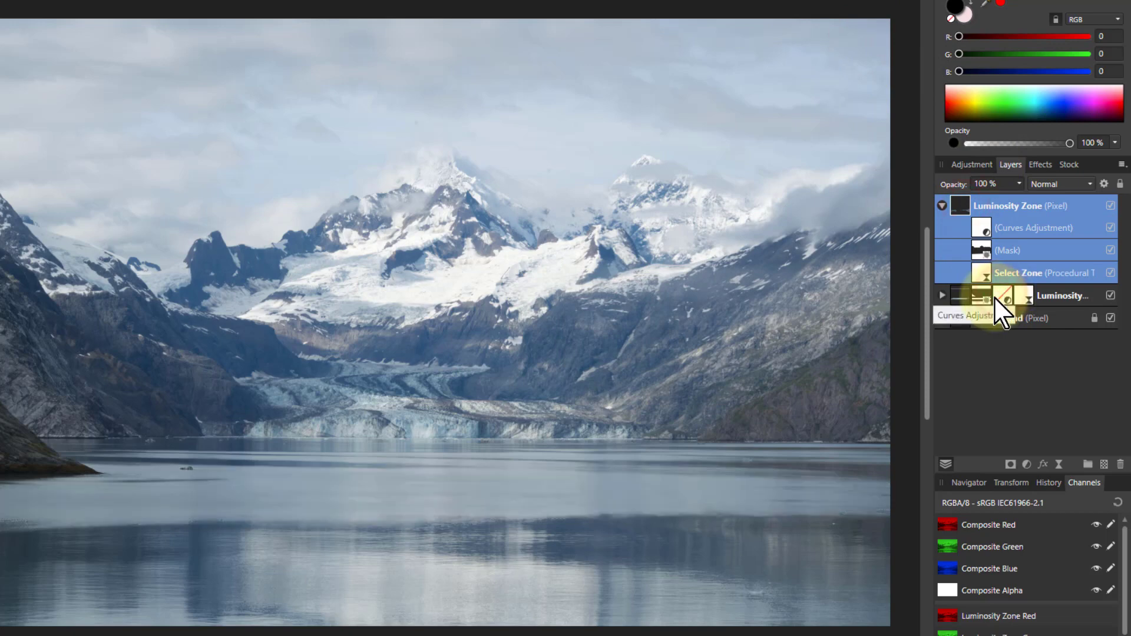
shift+click(960, 296)
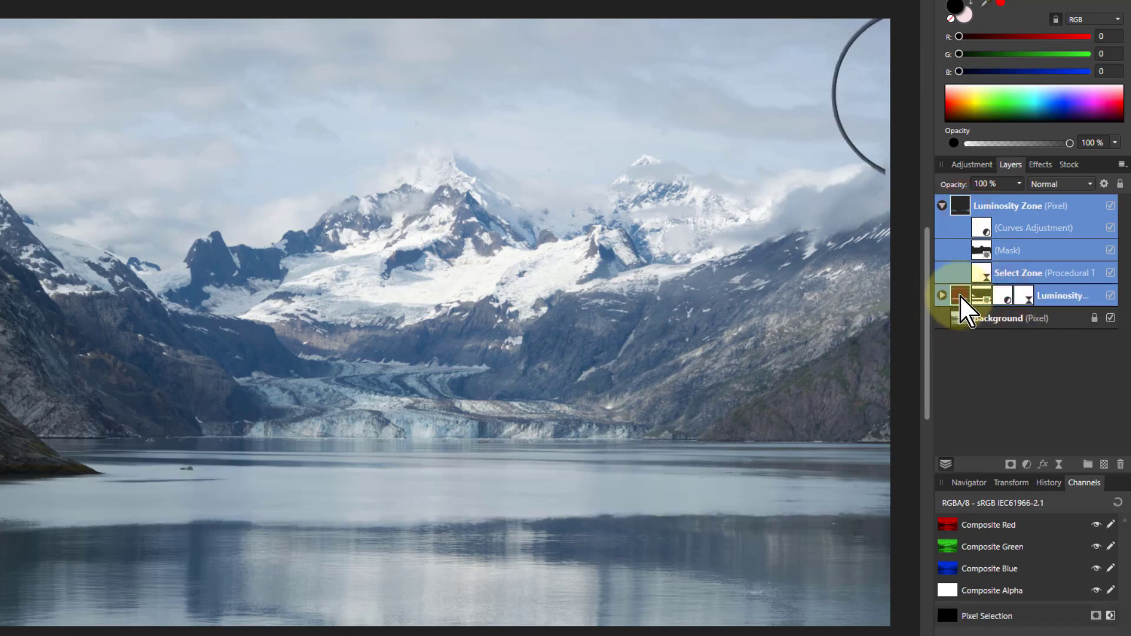
click(1112, 296)
click(1111, 297)
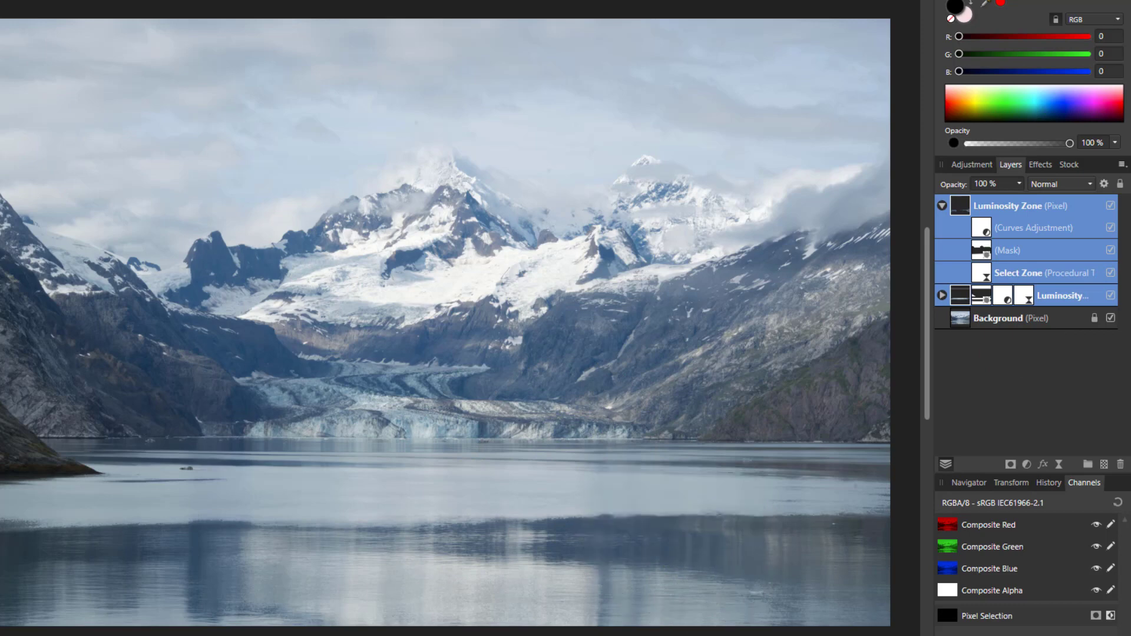
key(x)
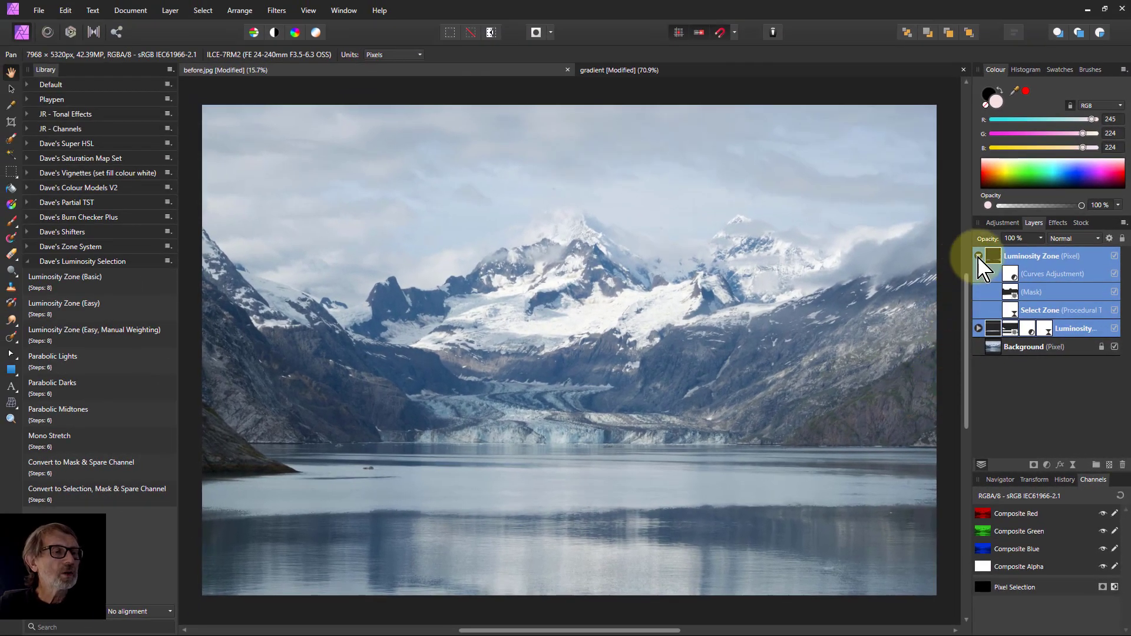
click(979, 257)
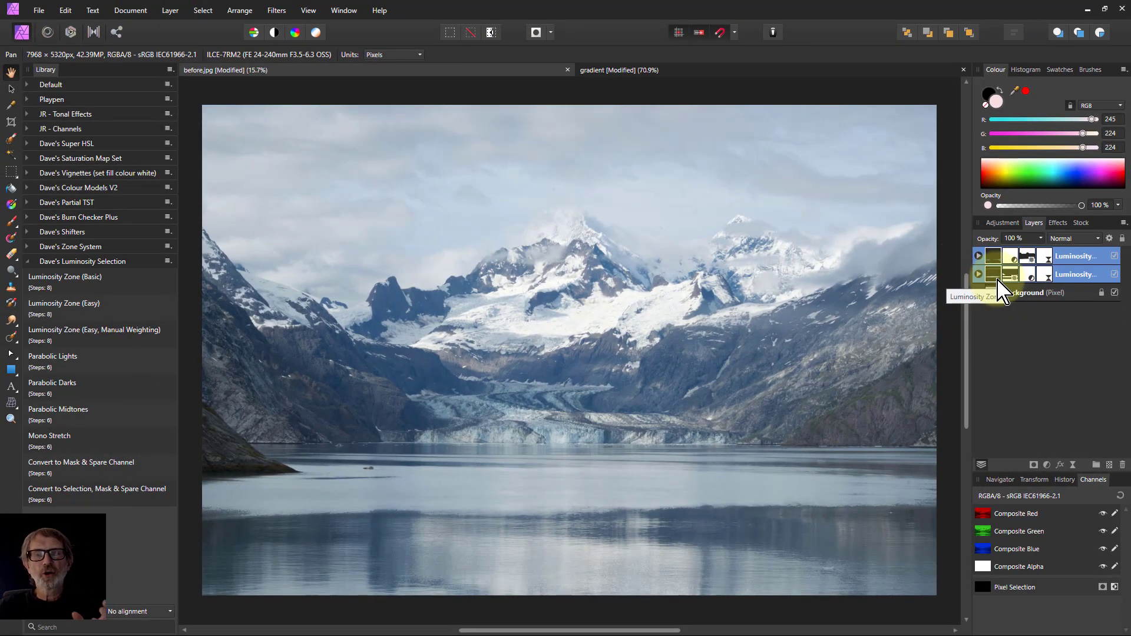